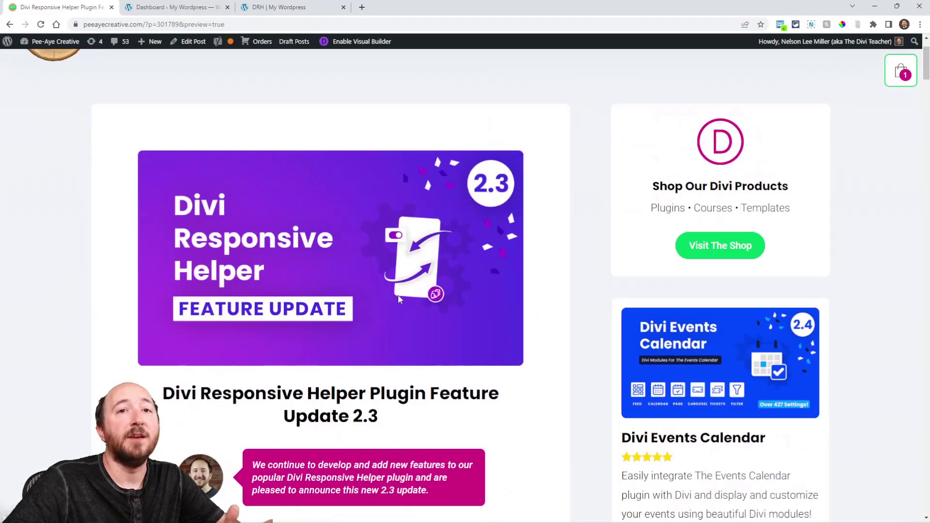
- Scroll the Responsive Helper 2.3 post past the intro and video to the New Features heading
scroll(457, 341, down, 5)
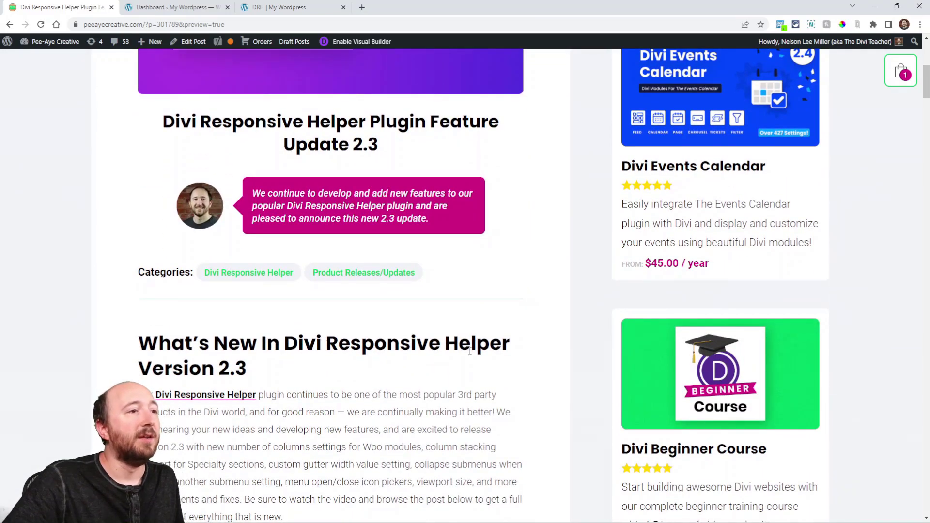
scroll(470, 352, down, 3)
scroll(347, 270, down, 2)
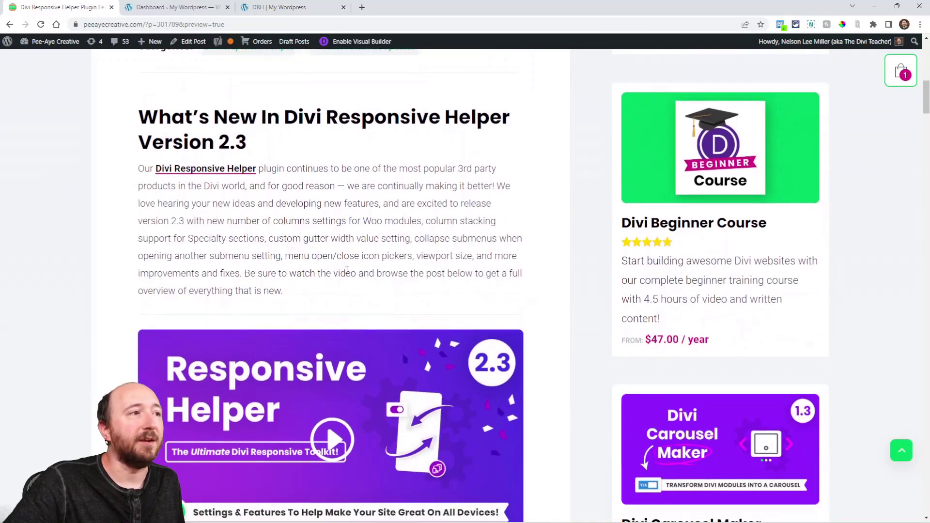
scroll(420, 249, down, 7)
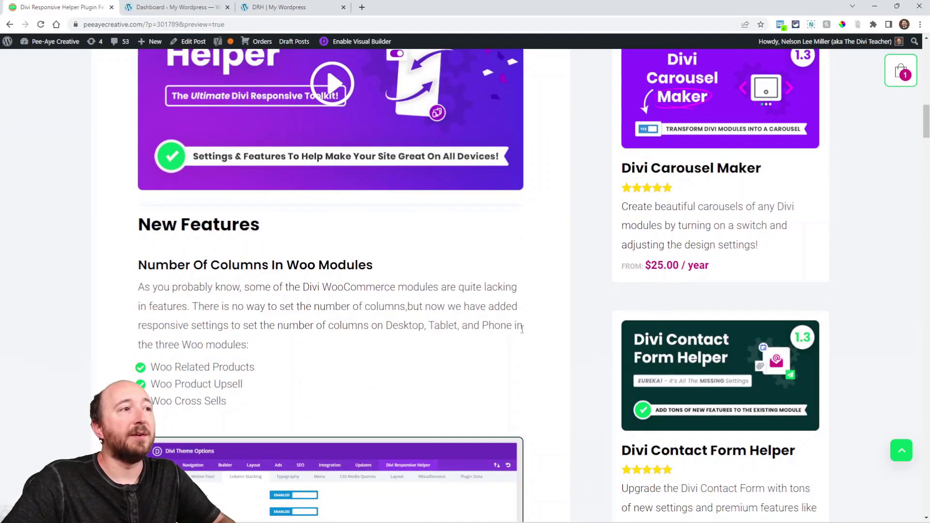
scroll(528, 337, up, 6)
scroll(535, 352, down, 7)
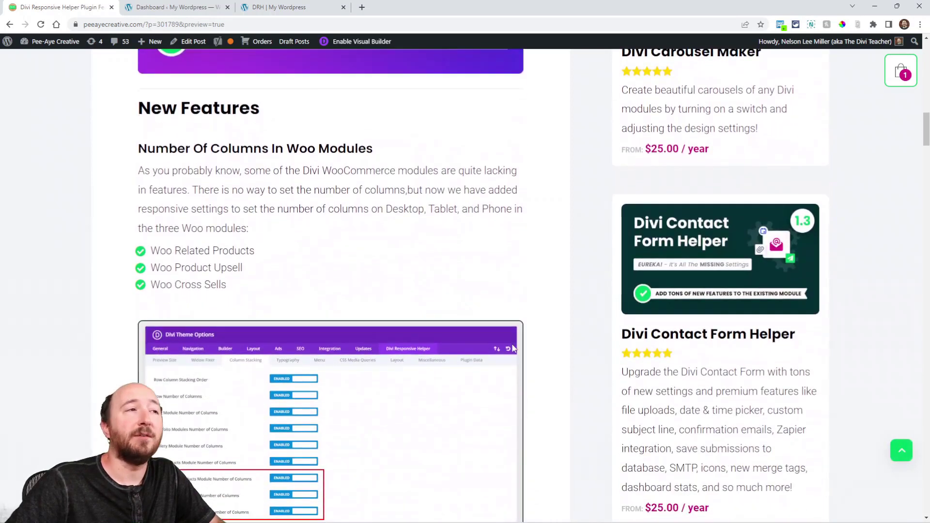
- Scroll down to the Woo Related Products Settings screenshot showing a 3 Columns layout
scroll(429, 262, down, 1)
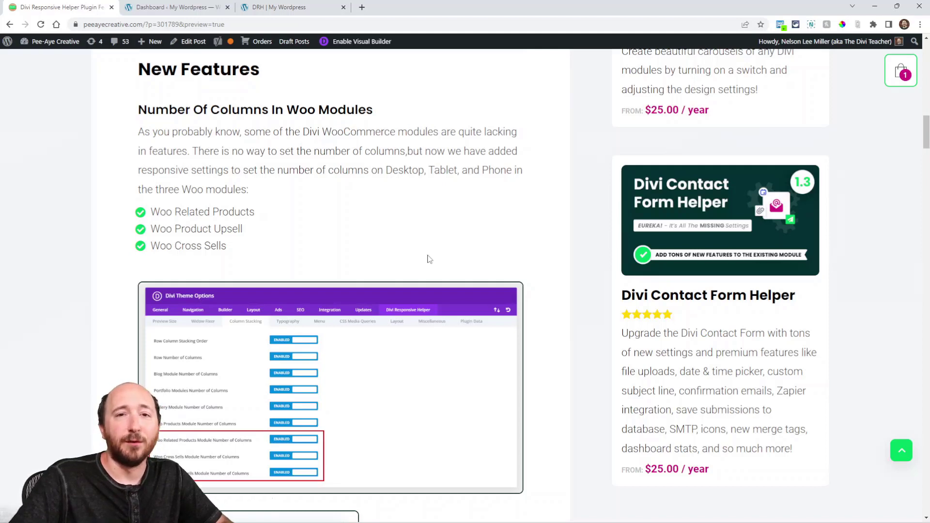
scroll(428, 259, down, 9)
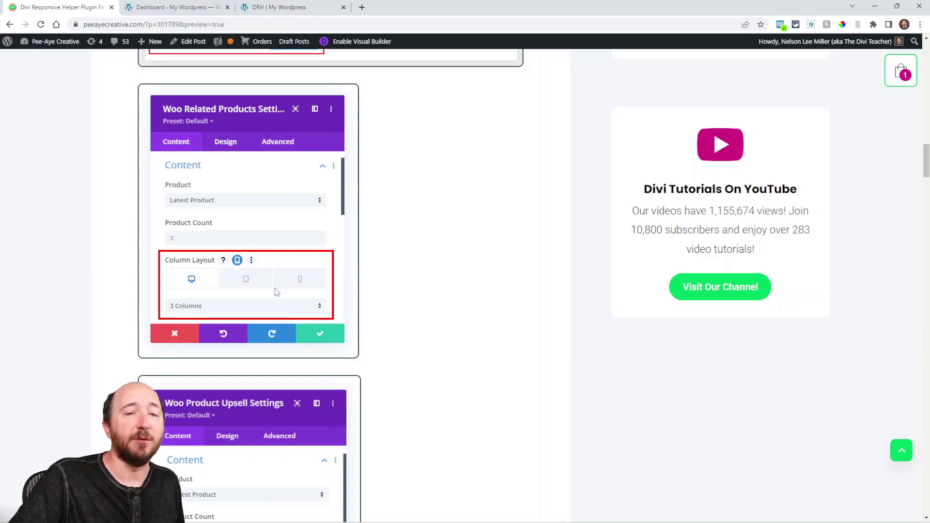
- Scroll past the Woo Product Upsell and Woo Cross Sells (2 Columns) screenshots to Custom Gutter Width
scroll(483, 333, down, 2)
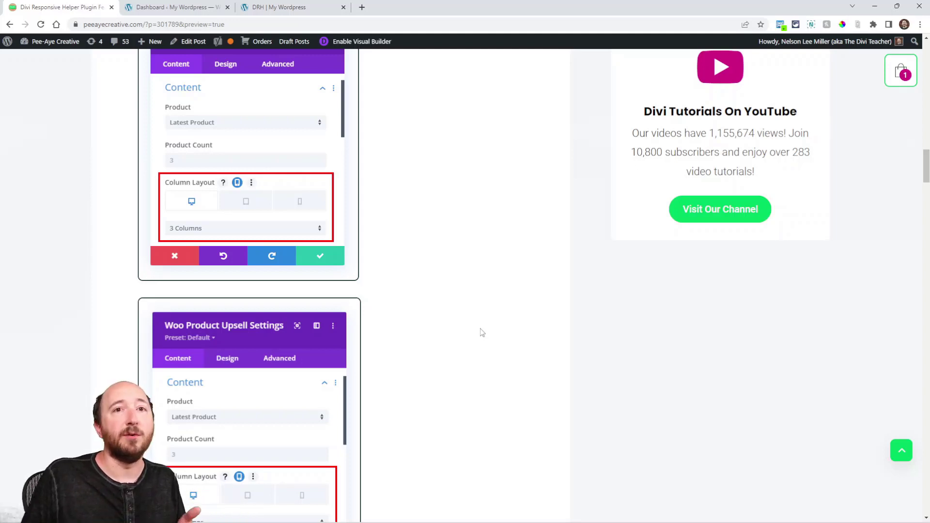
scroll(482, 331, down, 5)
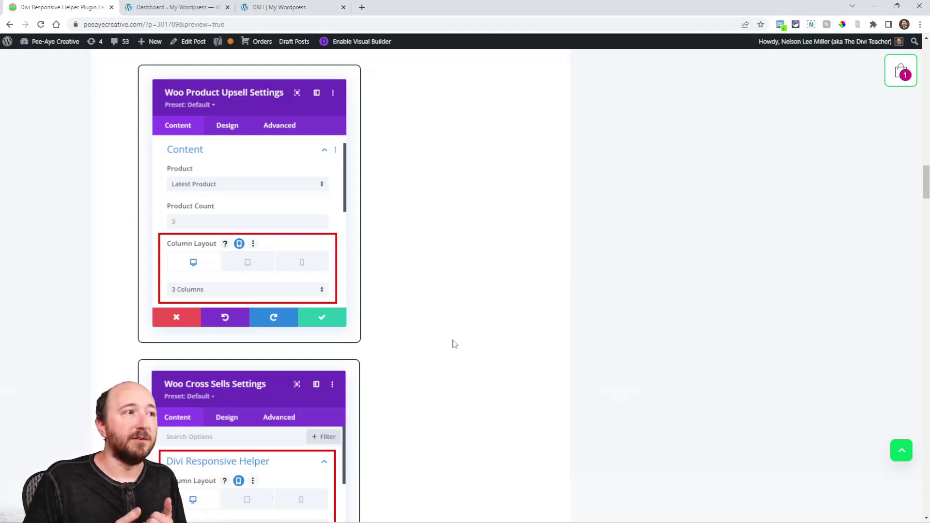
scroll(452, 343, down, 5)
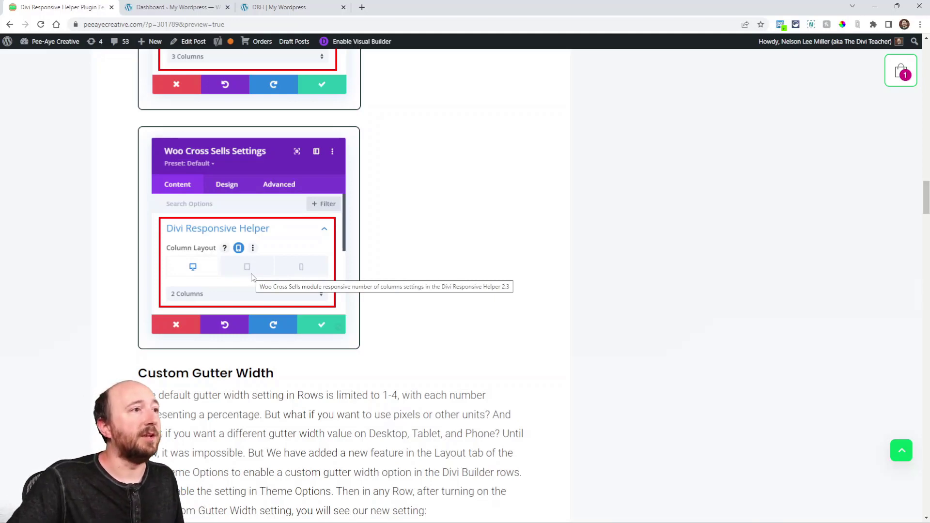
- In the dashboard, open Divi Theme Options' Divi Responsive Helper Column Stacking settings
click(175, 8)
mouse_move(29, 324)
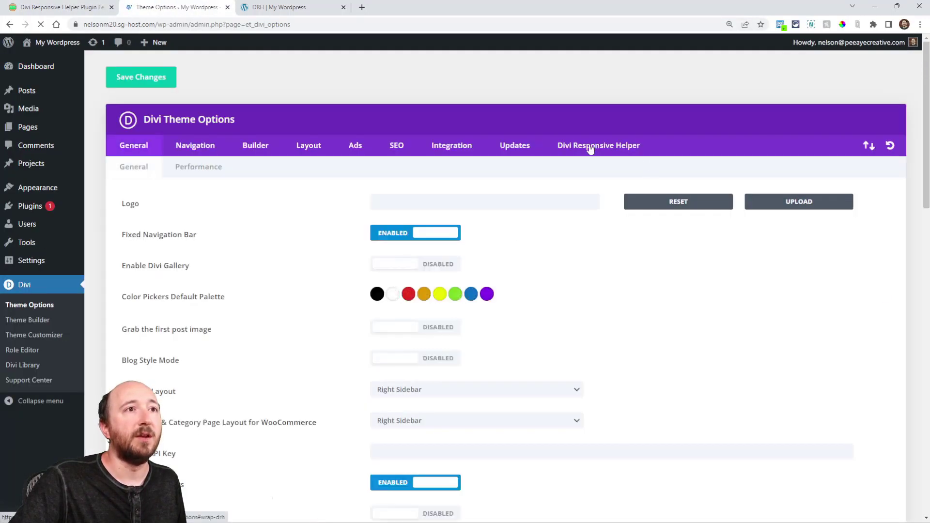
click(593, 147)
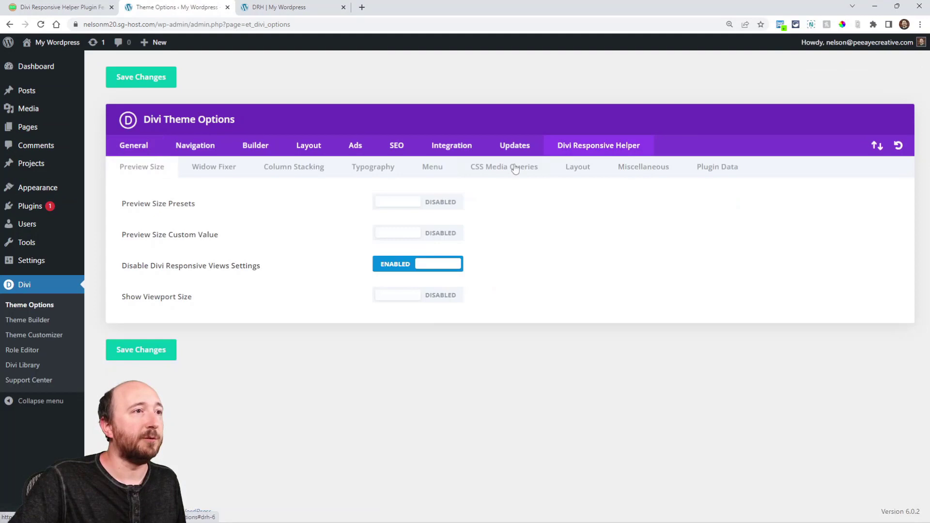
click(219, 169)
click(287, 170)
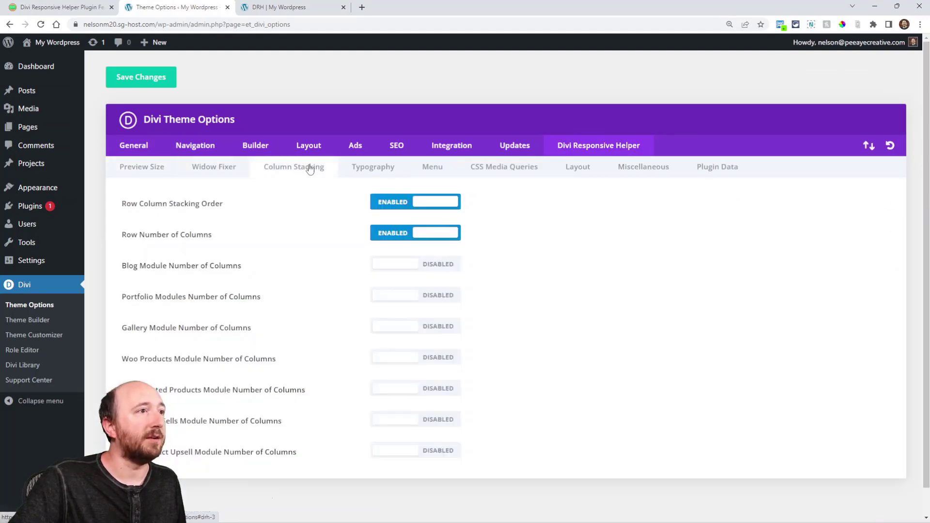
- Enable Number of Columns for Woo Related Products, Woo Cross Sells and Woo Product Upsell
scroll(301, 197, down, 1)
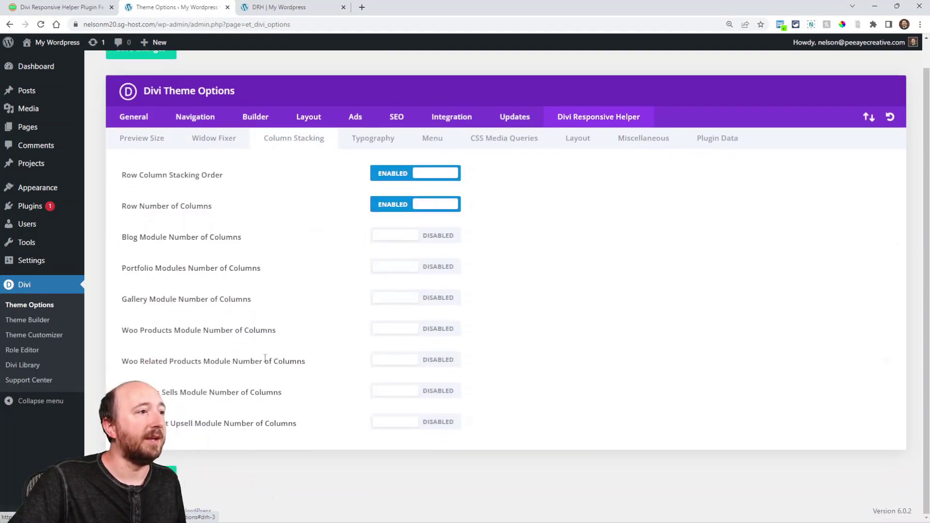
click(432, 364)
click(411, 390)
click(418, 423)
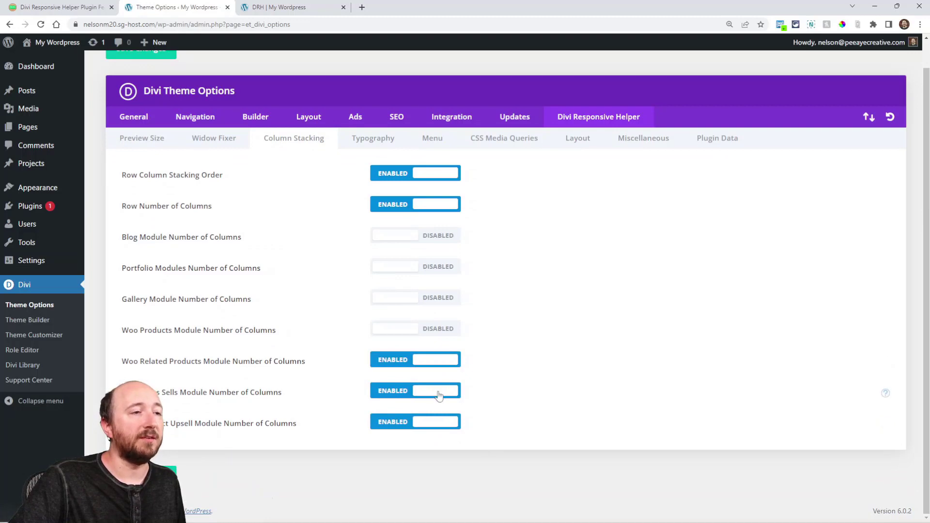
- Read the blog's Custom Gutter Width section, then go to the DRH page in the Visual Builder
key(ctrl+shift+Tab)
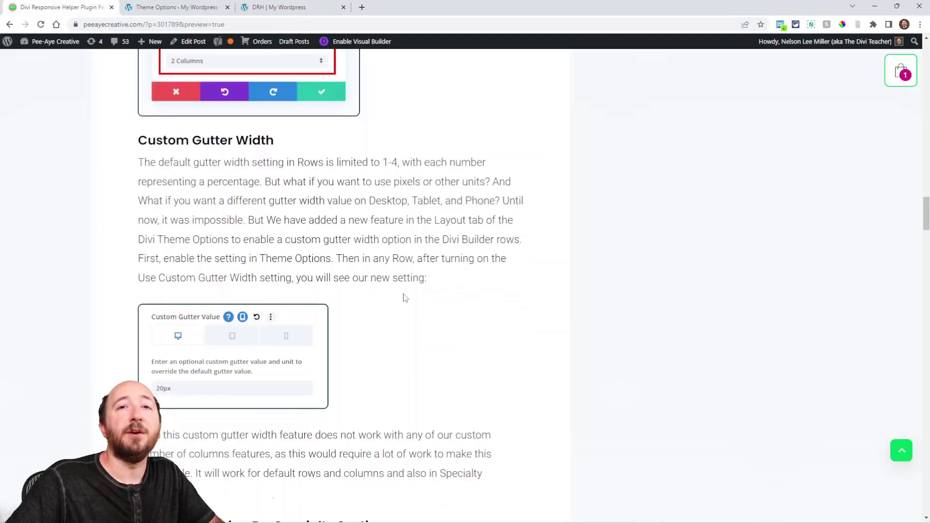
scroll(405, 297, down, 1)
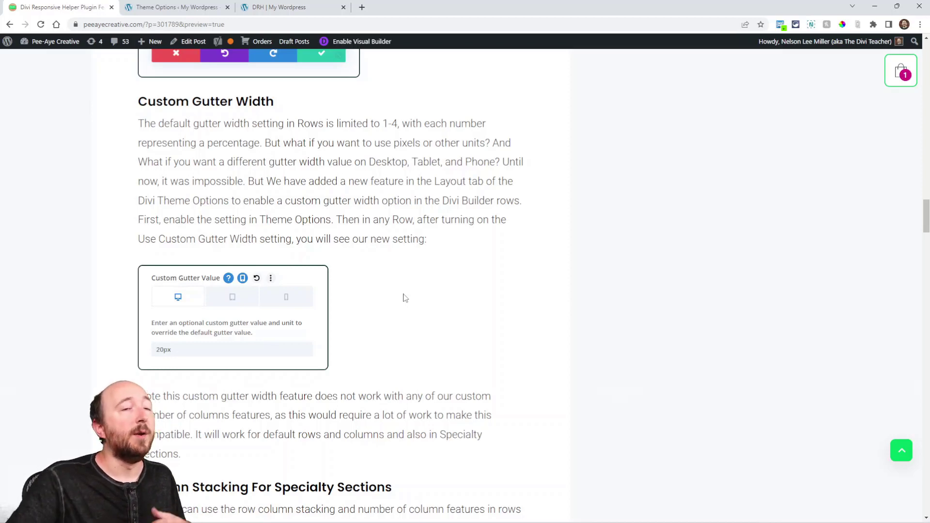
click(257, 8)
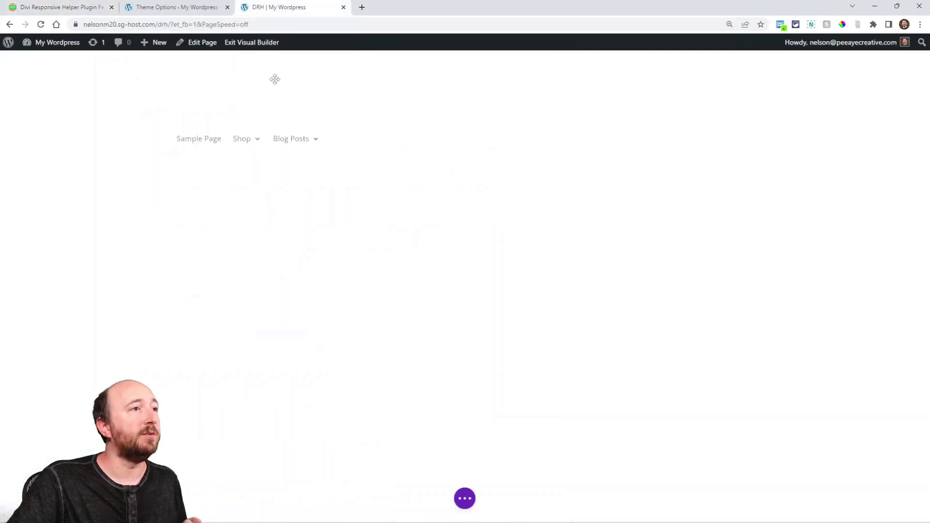
- Open the menu row's Design > Sizing settings, moving and enlarging the settings panel
mouse_move(204, 133)
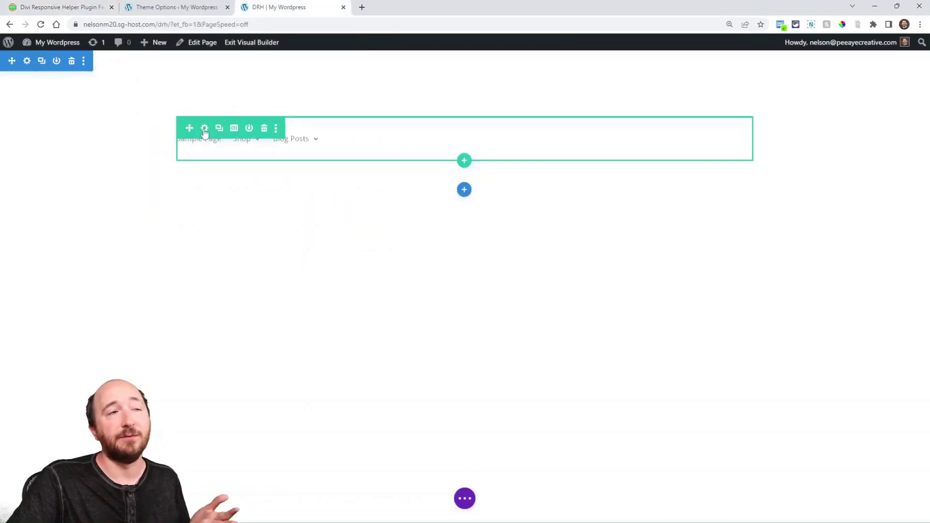
click(204, 129)
click(640, 196)
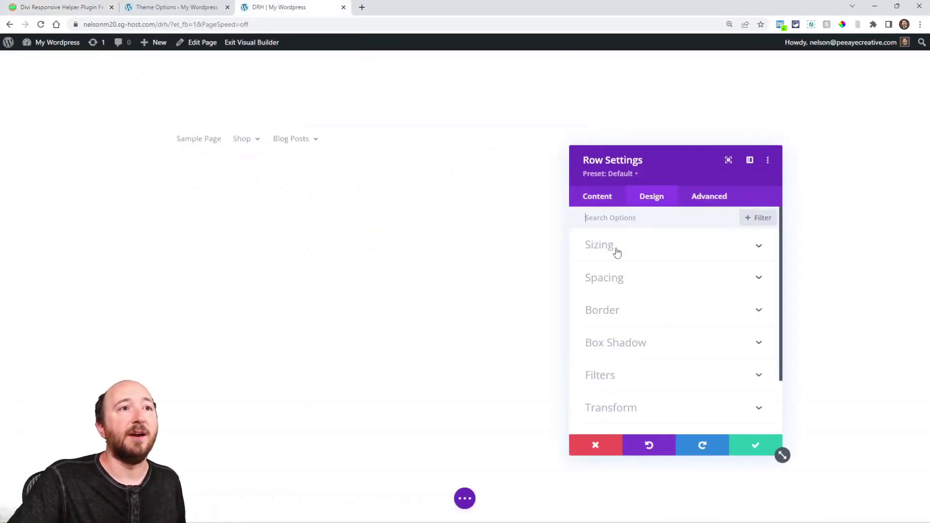
click(611, 247)
drag(661, 166, 594, 95)
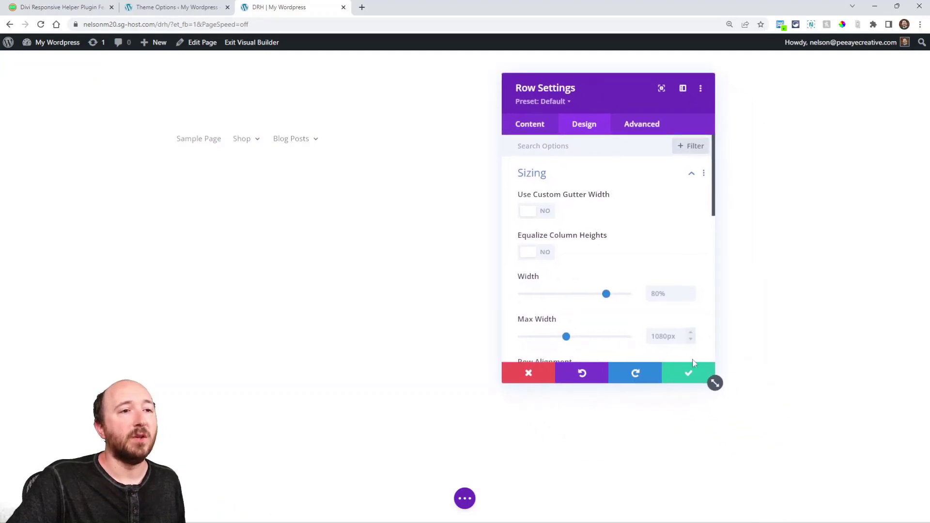
drag(715, 384, 758, 407)
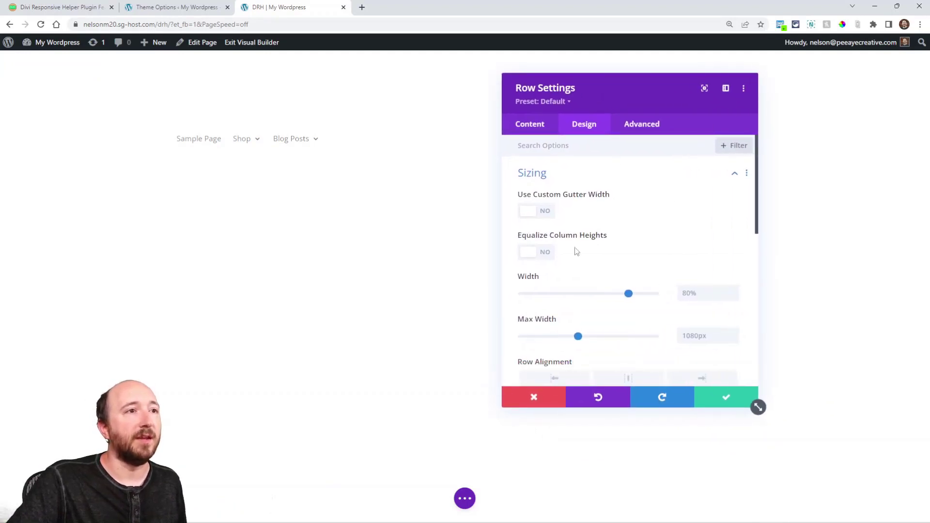
- Set Use Custom Gutter Width to Yes, try values 1–4, and reset Gutter Width to 3
click(540, 215)
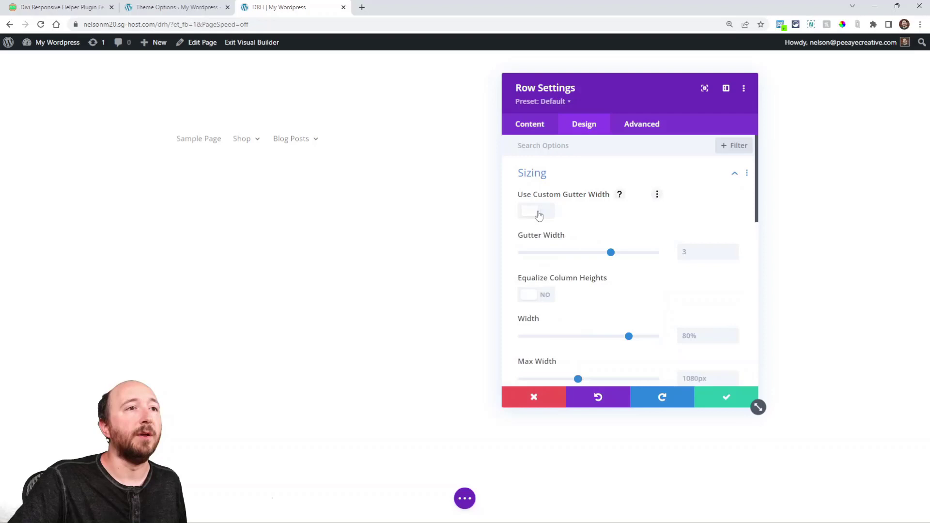
drag(610, 253, 669, 264)
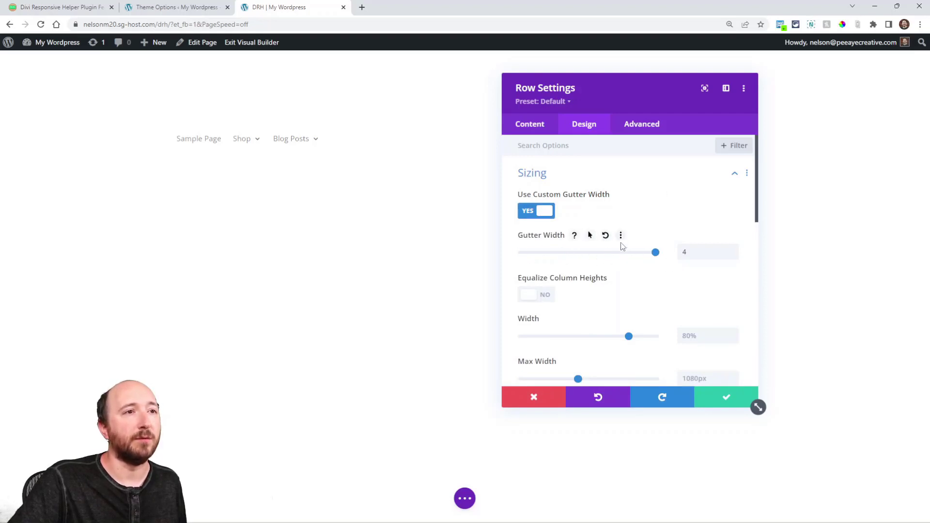
click(605, 235)
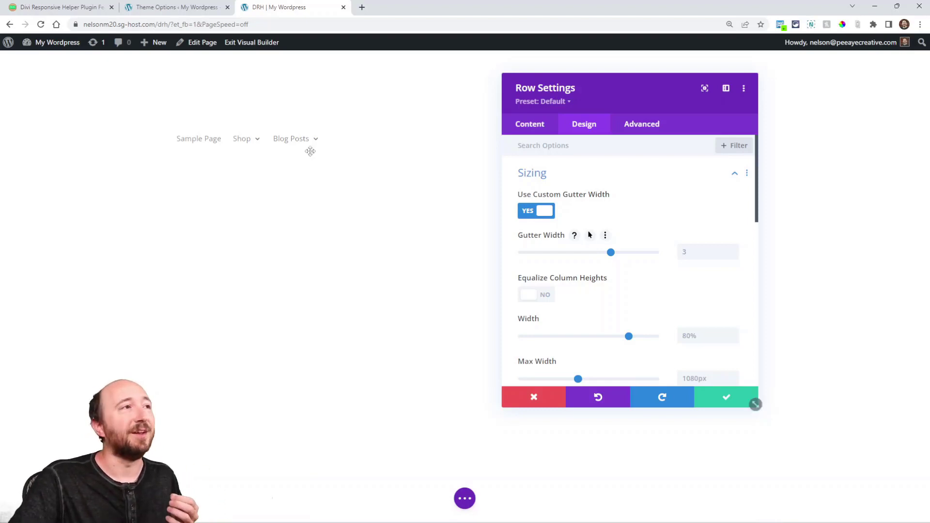
- Enable Custom Gutter Width under Responsive Helper Layout, read its help, and return to the builder
click(165, 7)
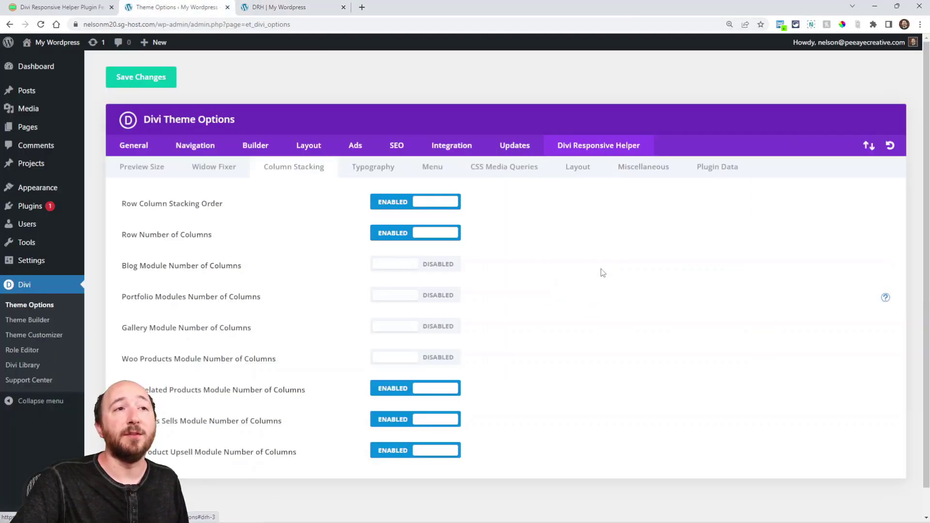
click(575, 176)
scroll(453, 272, down, 3)
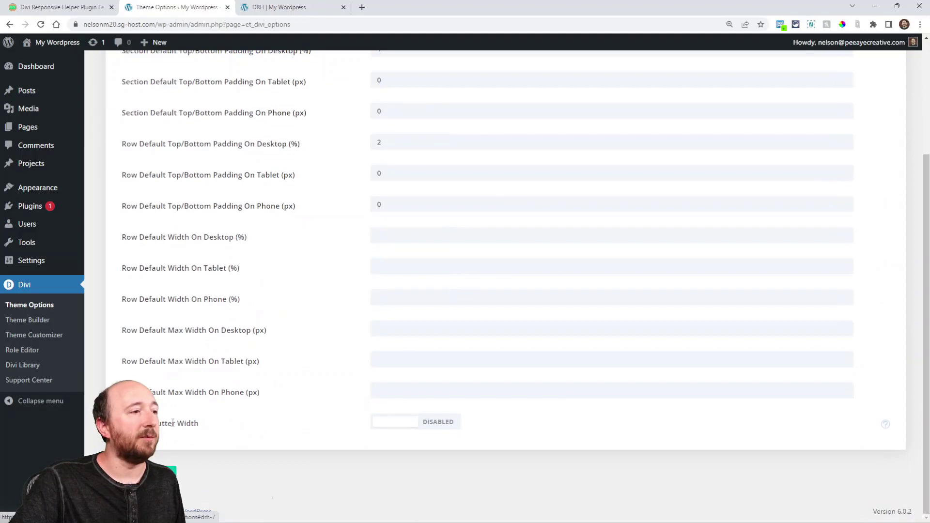
click(401, 428)
click(886, 425)
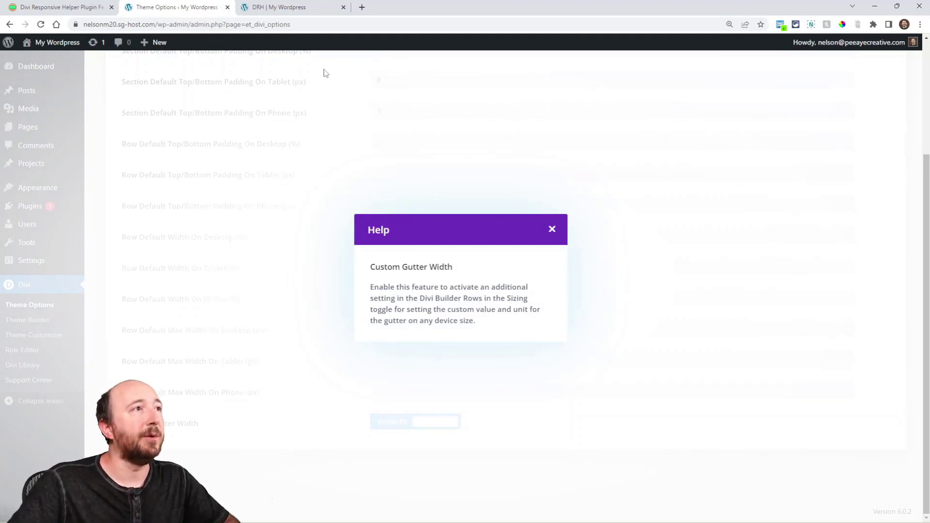
click(286, 7)
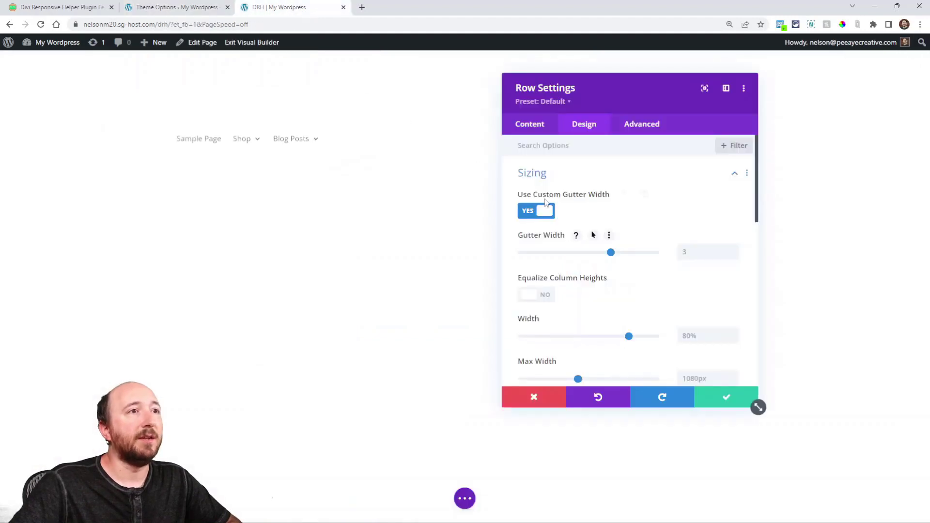
- Give the Custom Gutter Value a tablet setting of 20px, keeping desktop at 45px
scroll(600, 247, down, 2)
scroll(600, 248, down, 7)
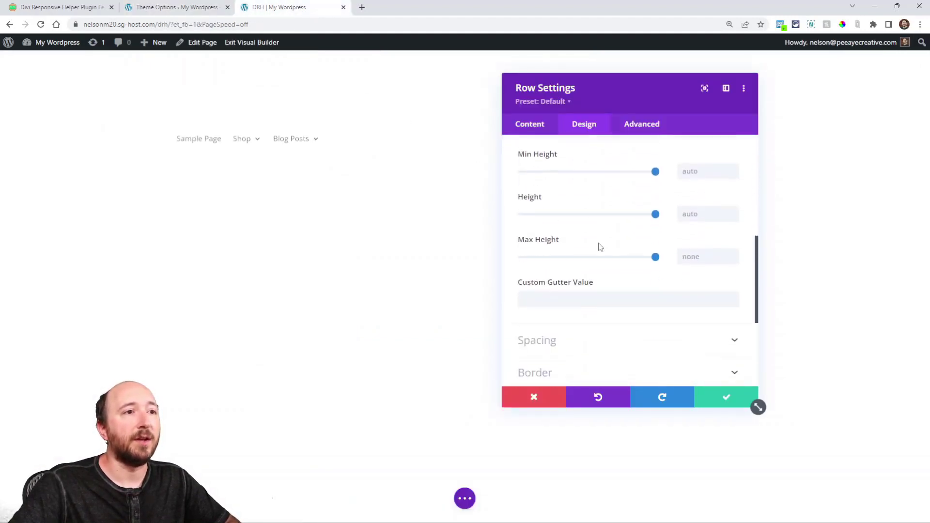
scroll(562, 248, up, 1)
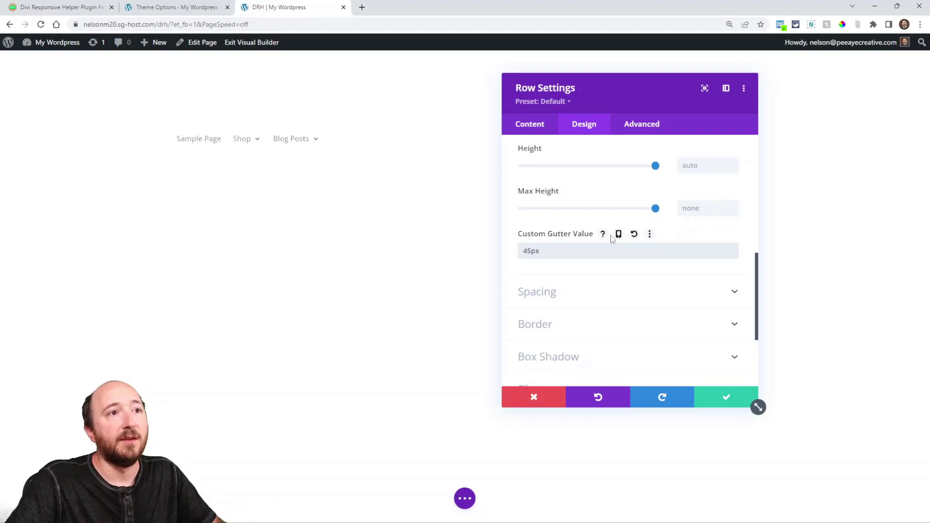
click(619, 235)
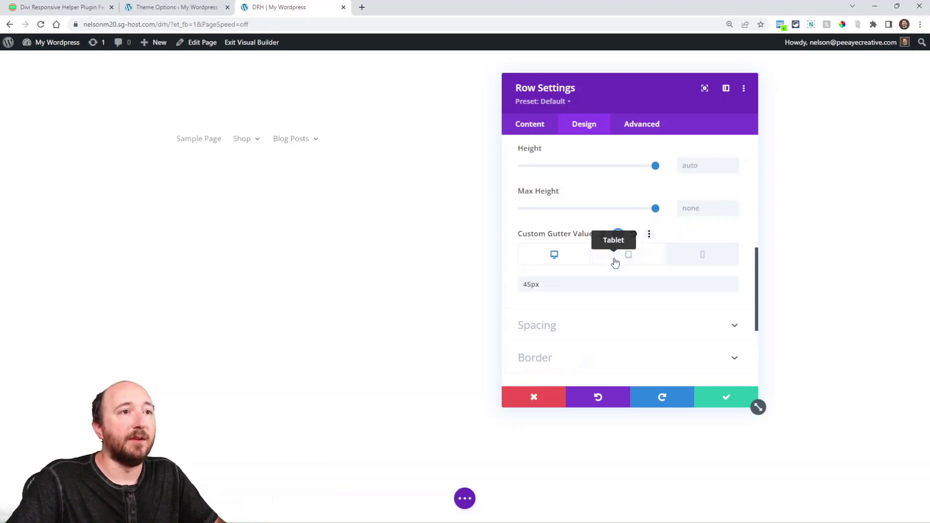
click(626, 260)
click(570, 282)
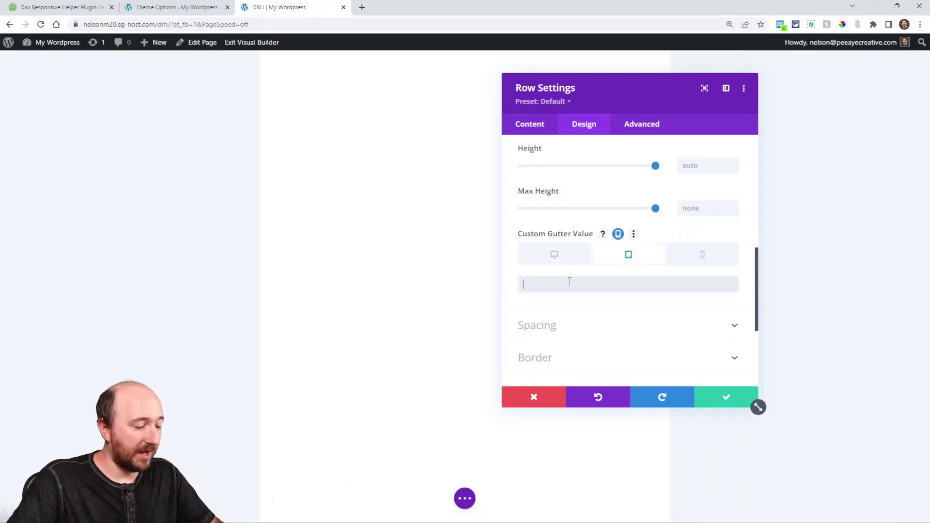
text(20px)
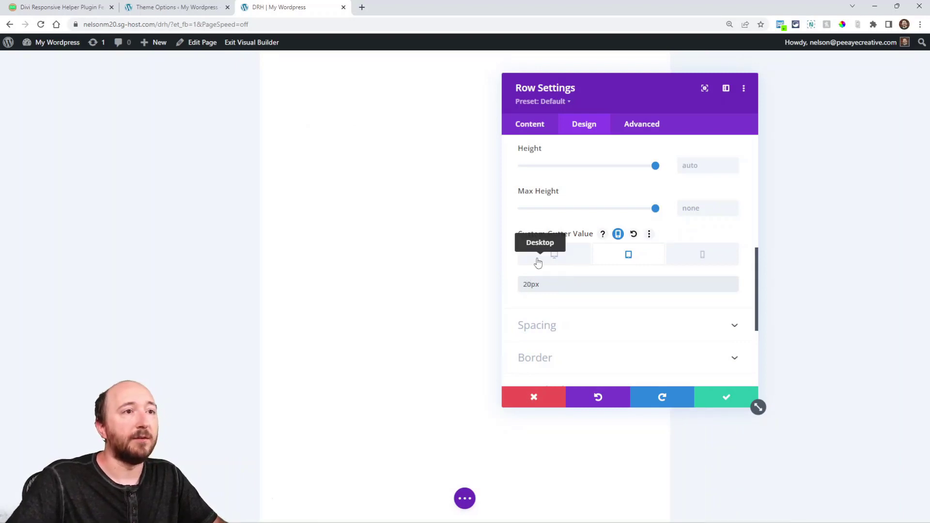
click(551, 260)
- Toggle Use Custom Gutter Width off and on, then view the blog's 20px gutter example
scroll(614, 276, up, 8)
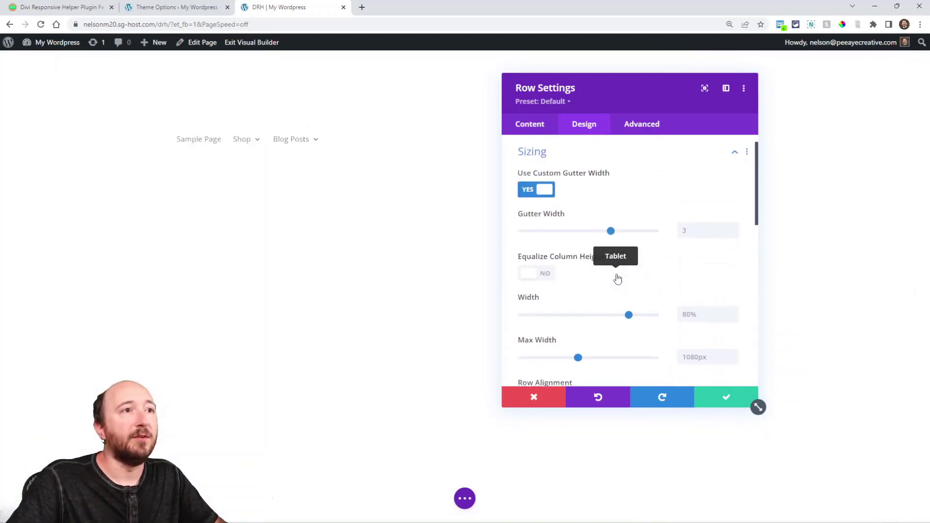
click(538, 212)
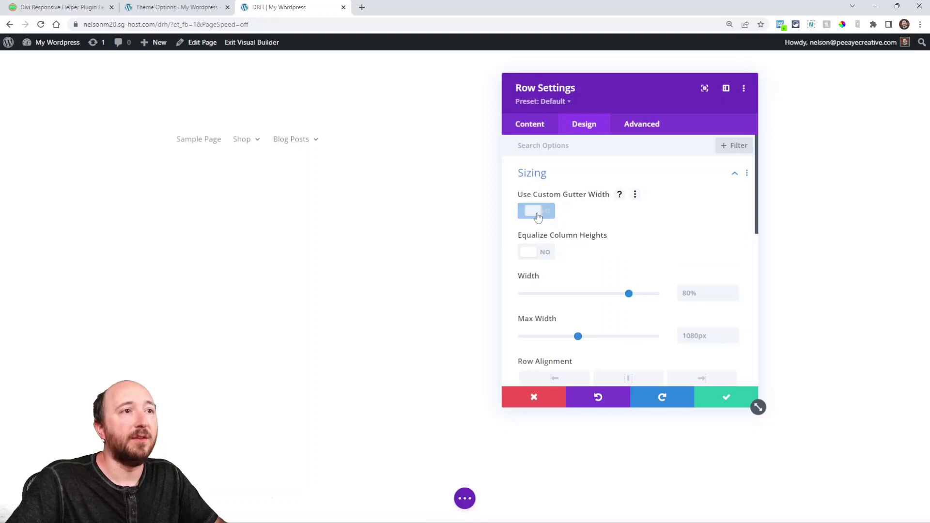
scroll(609, 271, down, 2)
scroll(608, 272, down, 4)
scroll(562, 266, up, 8)
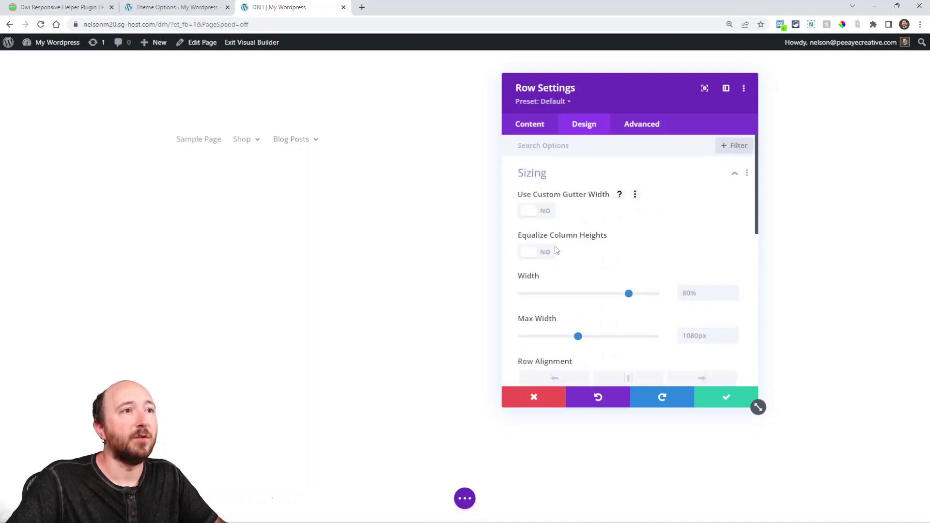
click(538, 212)
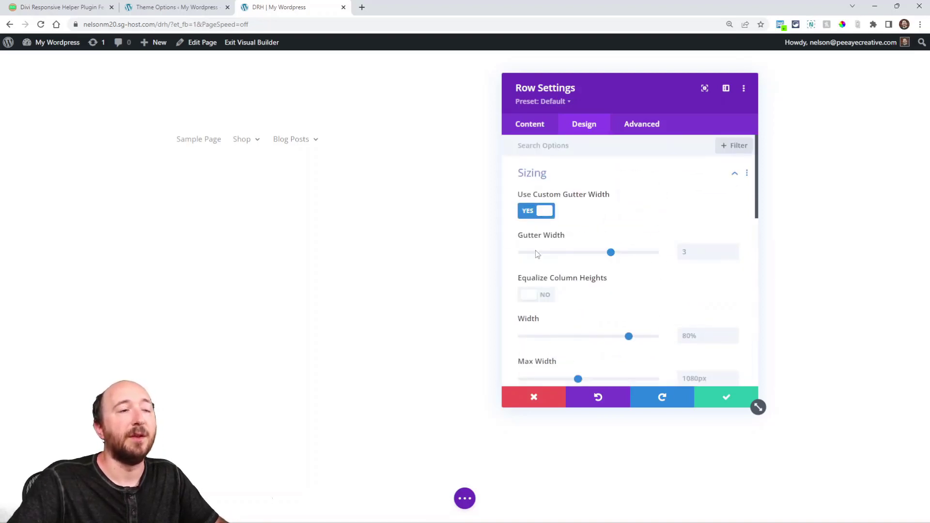
scroll(634, 281, down, 8)
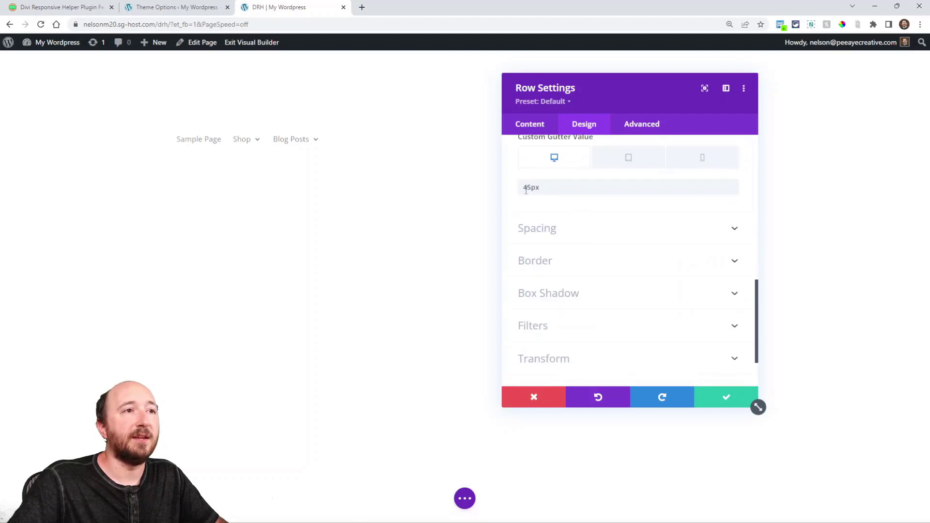
scroll(577, 181, up, 8)
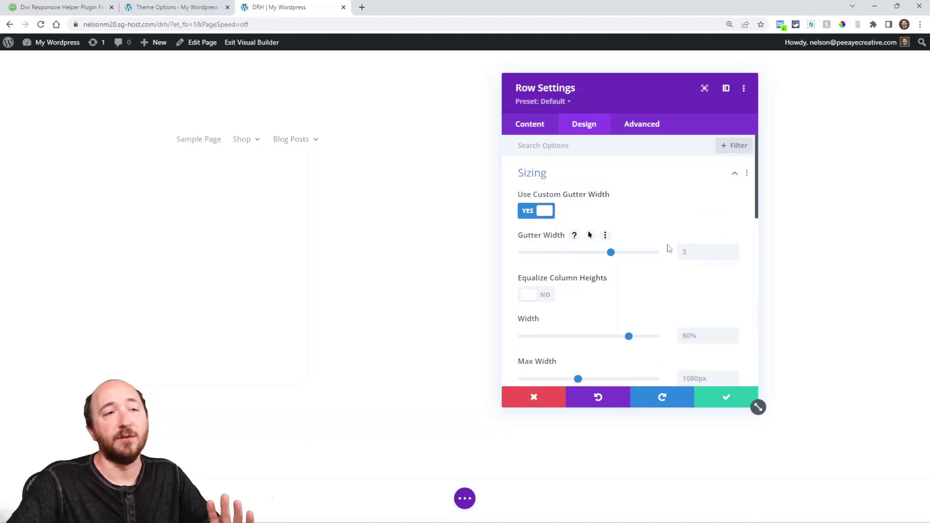
scroll(634, 281, down, 5)
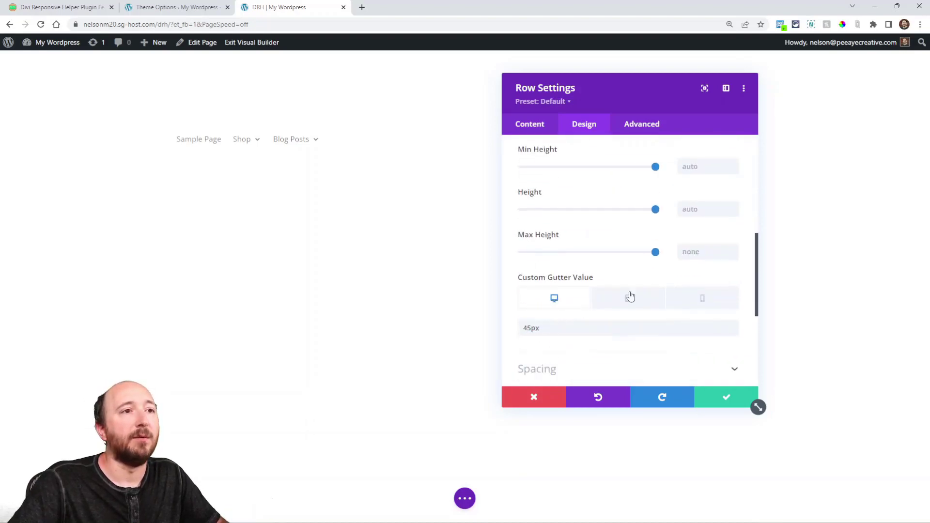
key(ctrl+1)
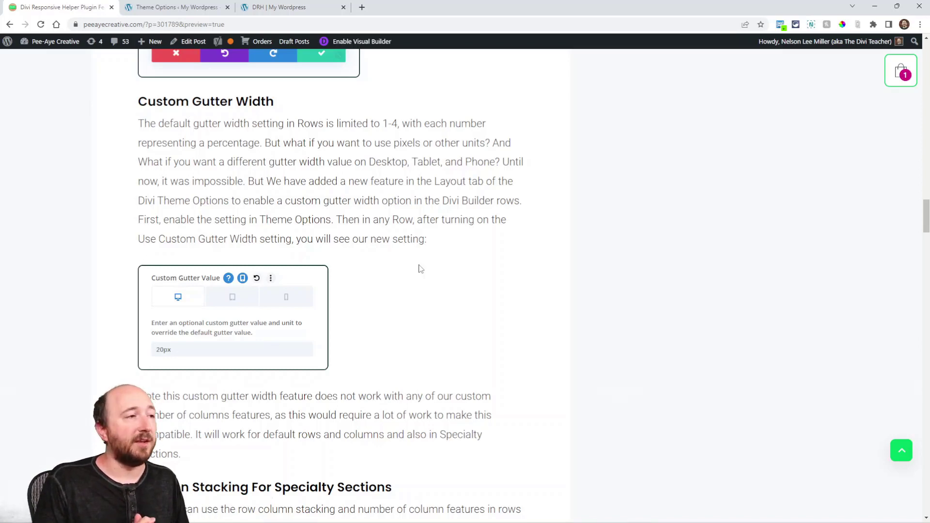
- Read down to Collapse Submenu When Another Is Opened, then return to the DRH builder page
scroll(421, 269, down, 7)
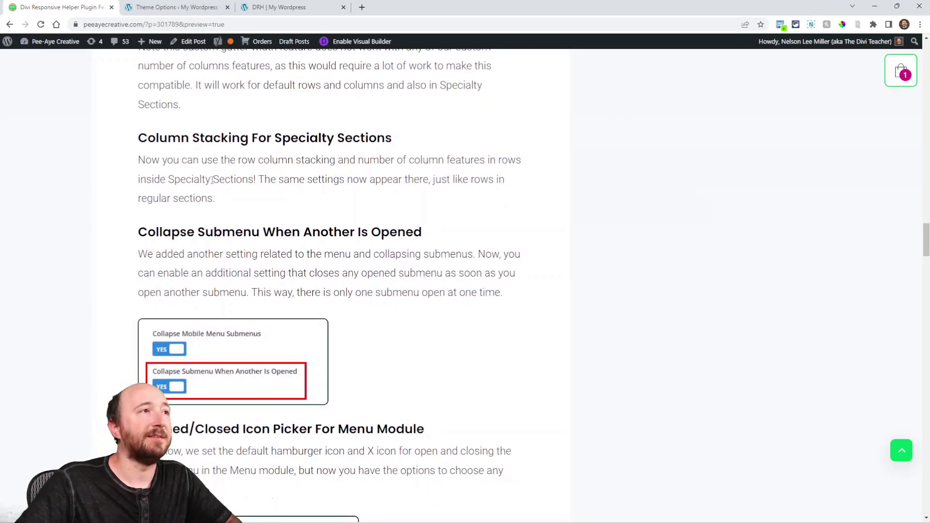
click(279, 6)
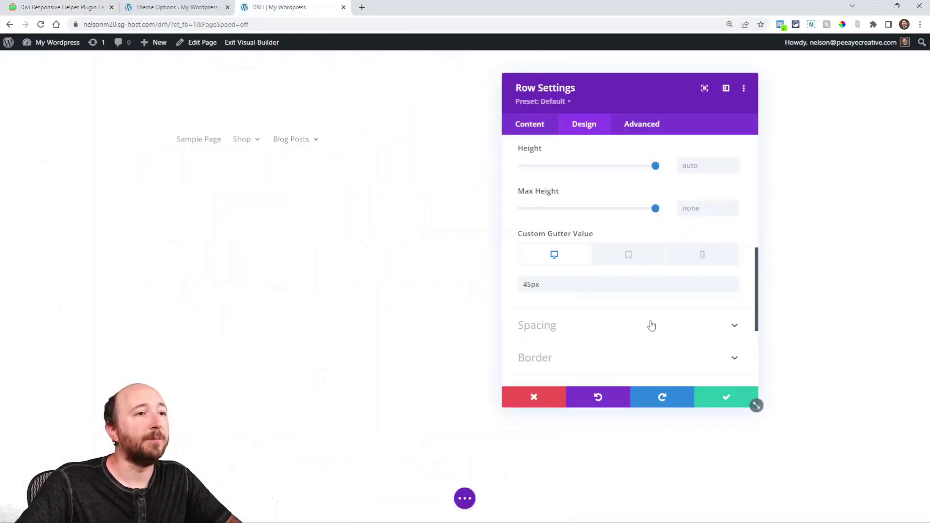
- Discard the row settings and insert a specialty section with a three-column row, adding no module
click(526, 395)
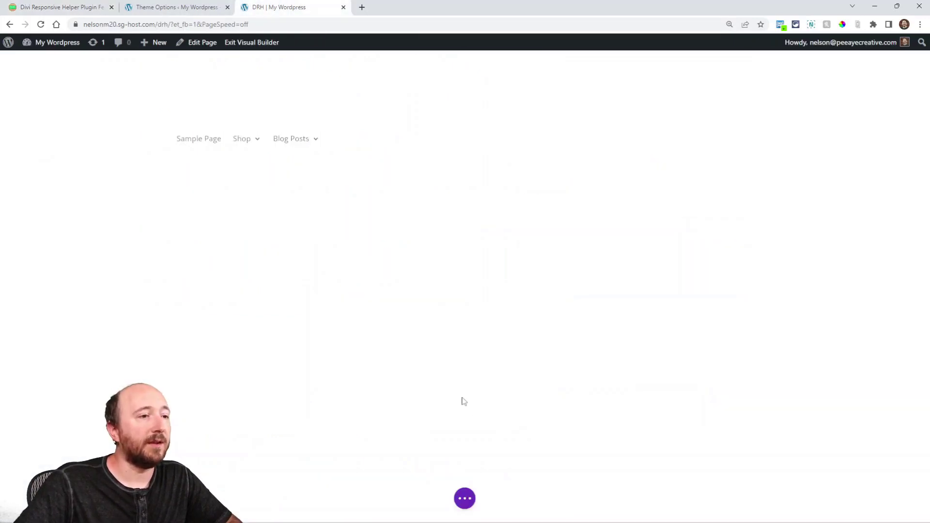
click(463, 190)
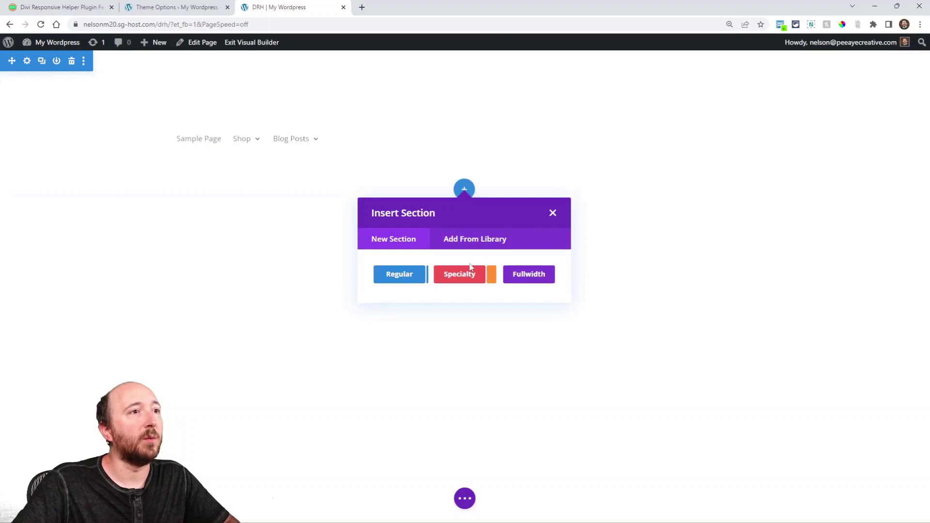
click(468, 280)
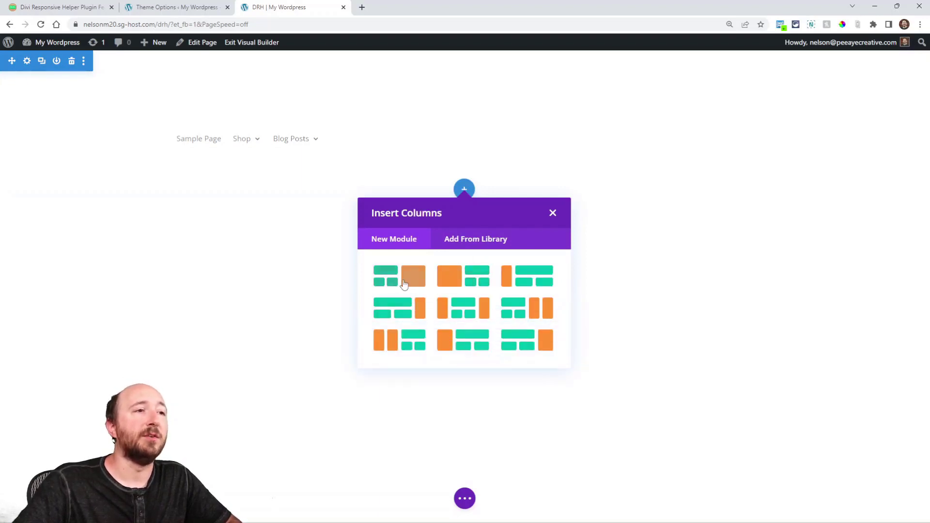
click(394, 312)
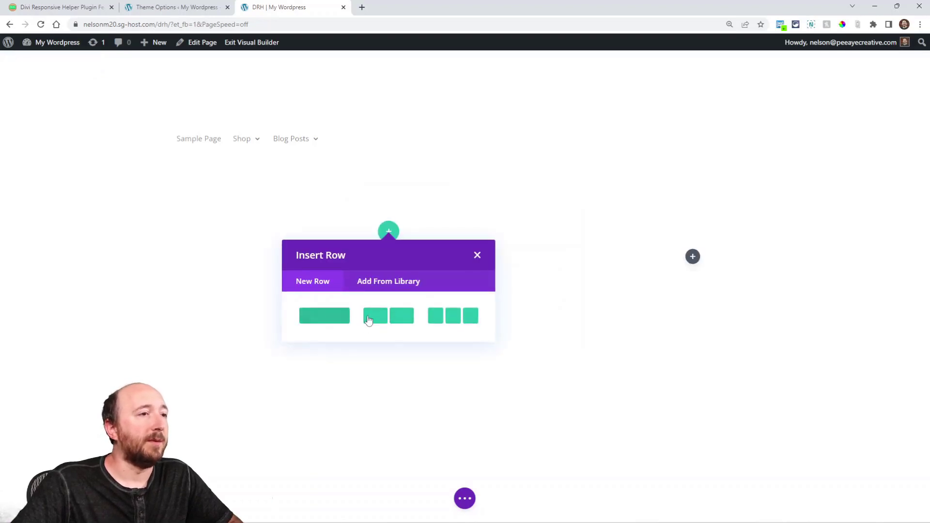
click(442, 319)
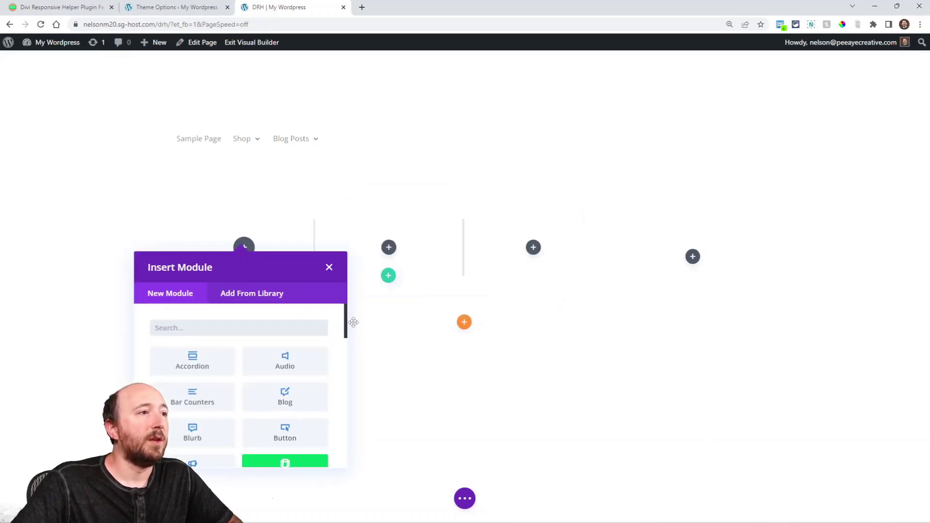
click(329, 268)
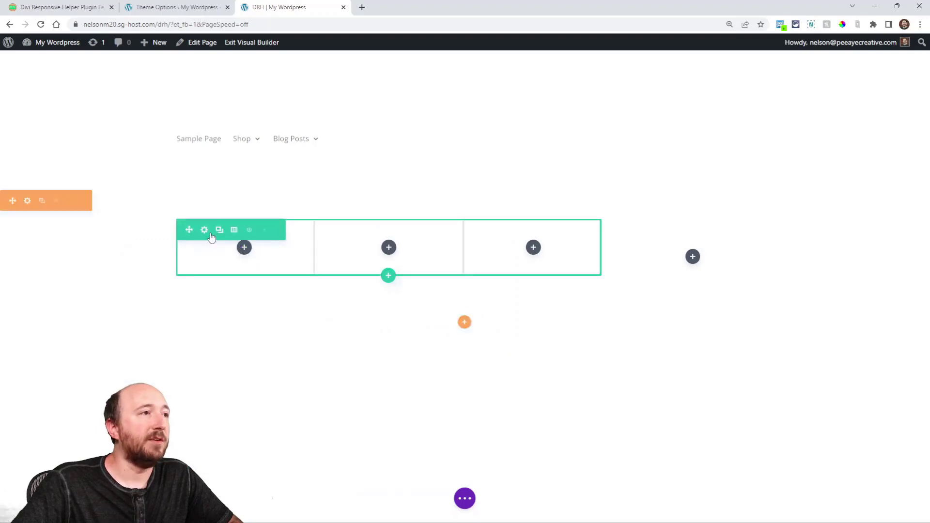
- Try 3 tablet and 1 phone columns in the row's CSS ID & Classes options, then discard
click(205, 230)
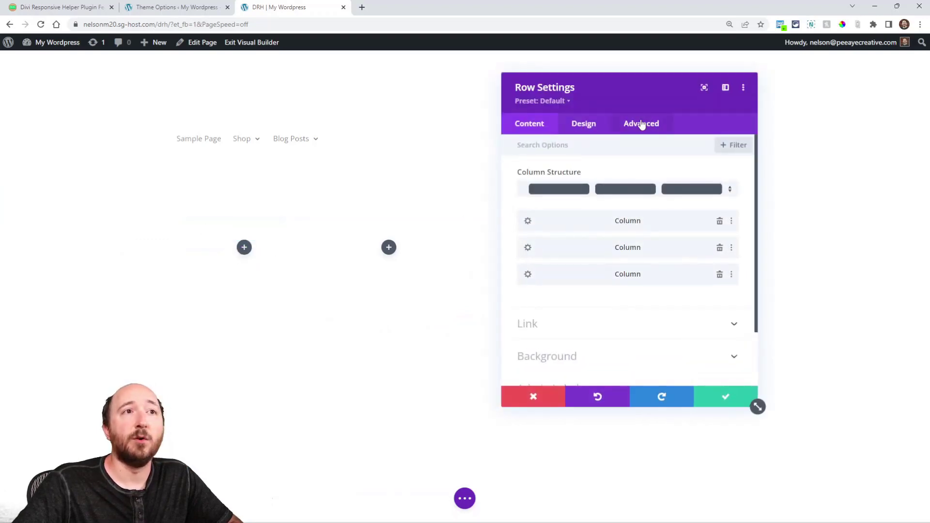
click(642, 125)
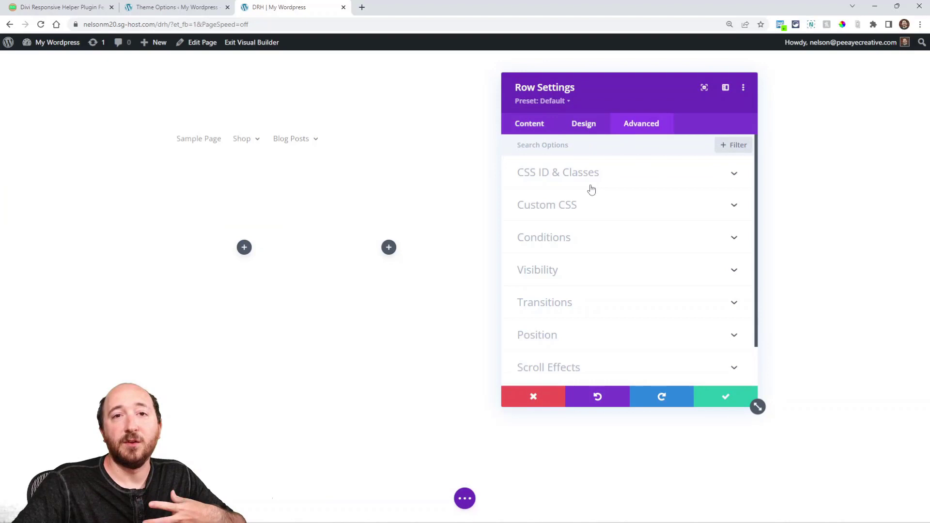
click(595, 183)
scroll(605, 272, down, 1)
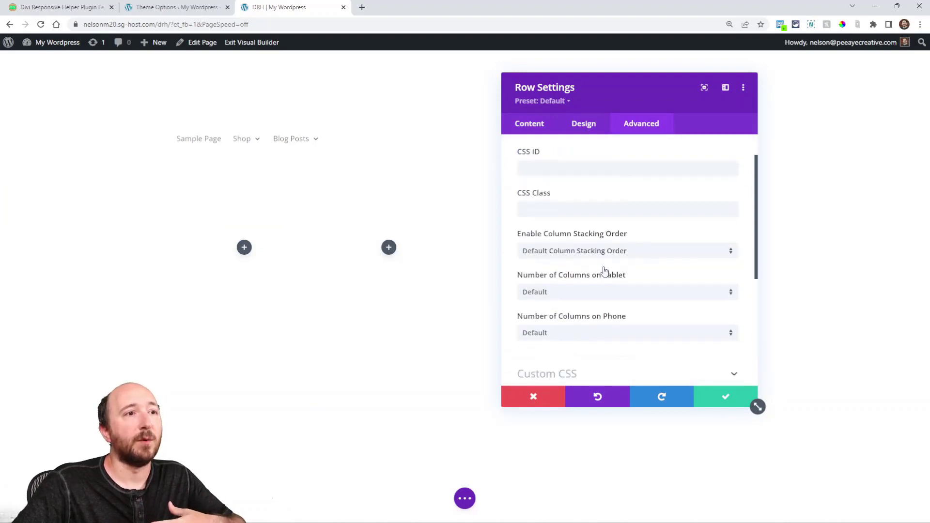
scroll(605, 272, down, 1)
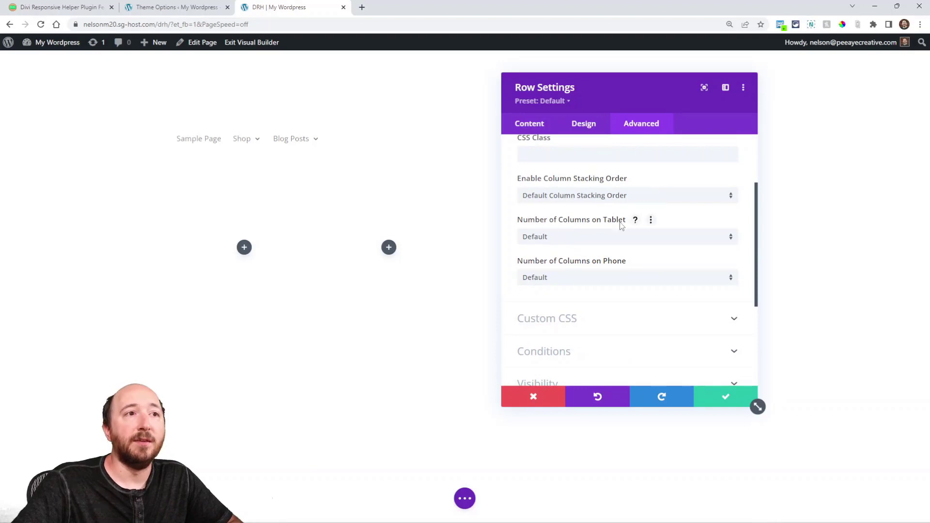
click(579, 238)
click(564, 305)
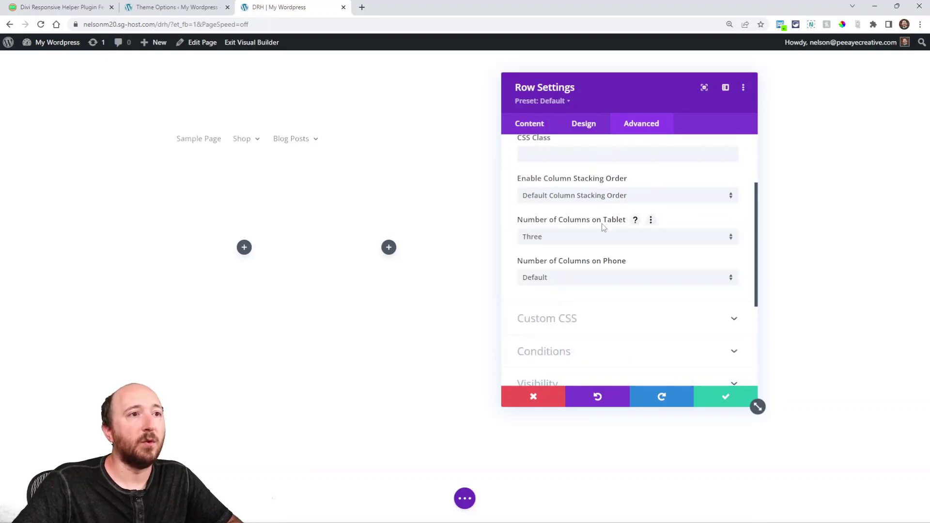
click(573, 277)
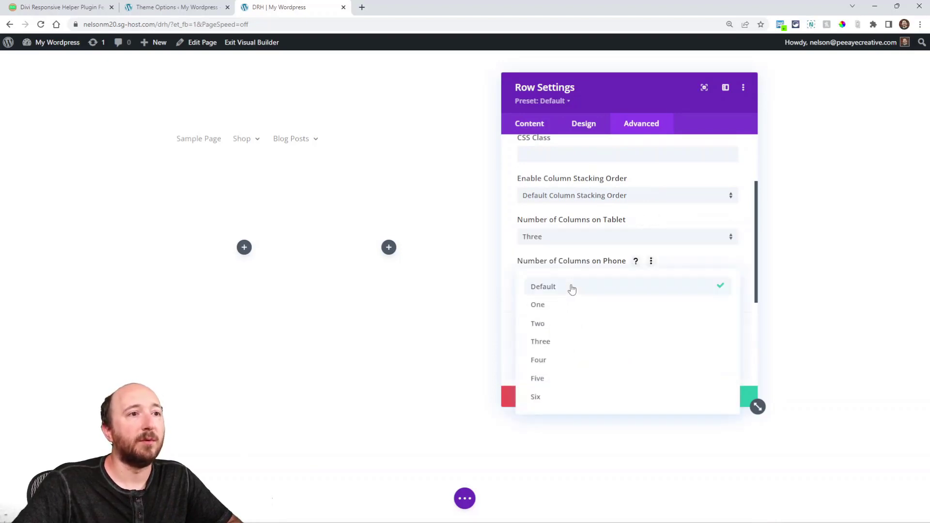
click(549, 310)
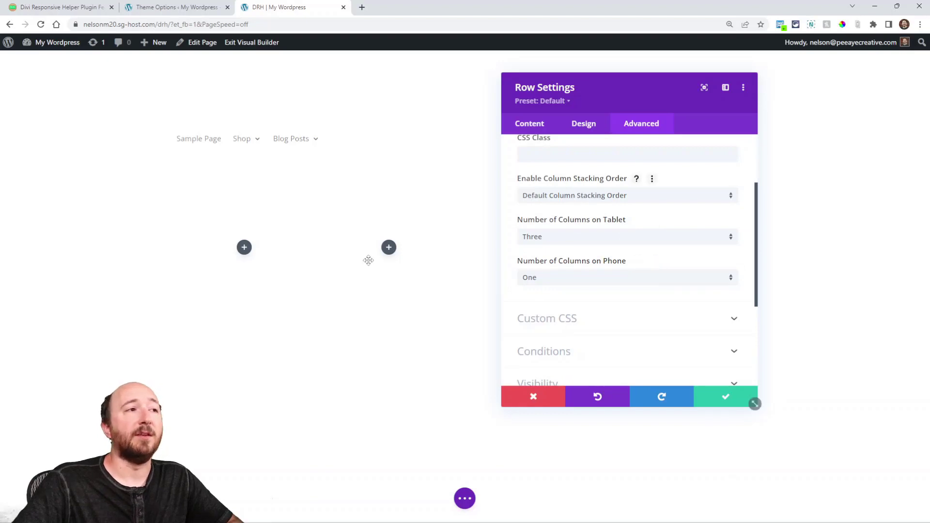
click(535, 400)
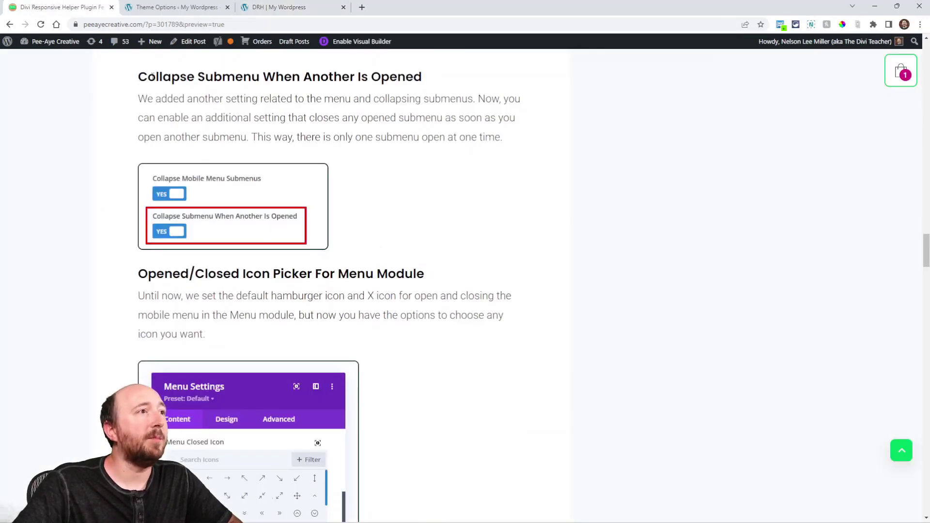
- Read the blog's Collapse Submenu When Another Is Opened section, then go back to the builder's Menu Settings
drag(138, 76, 436, 89)
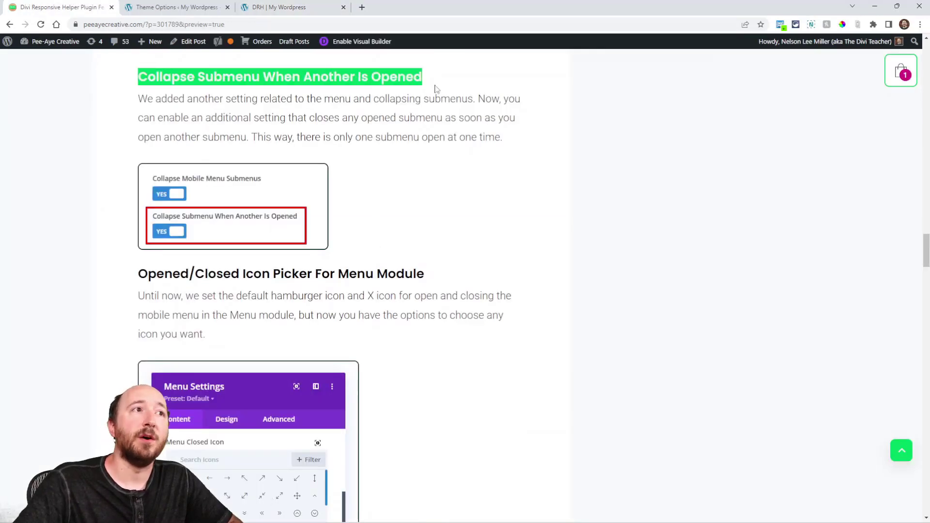
click(309, 136)
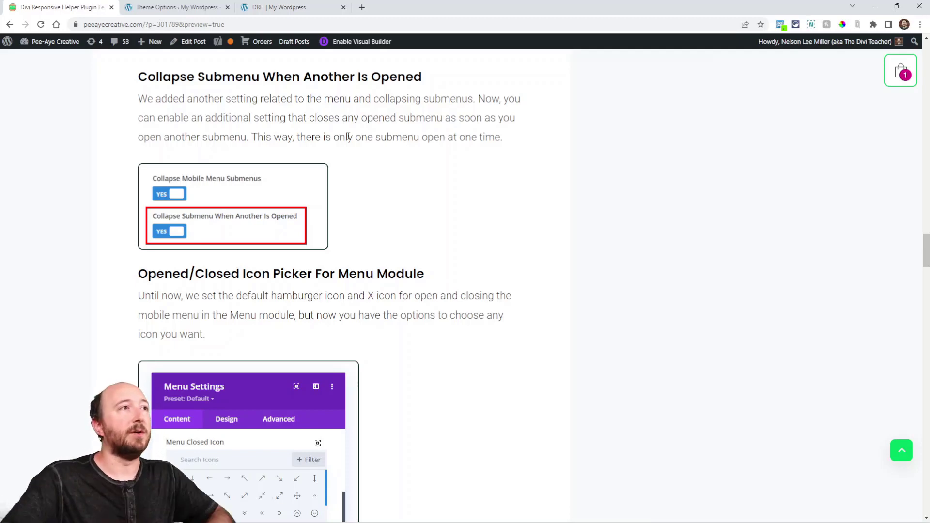
click(297, 5)
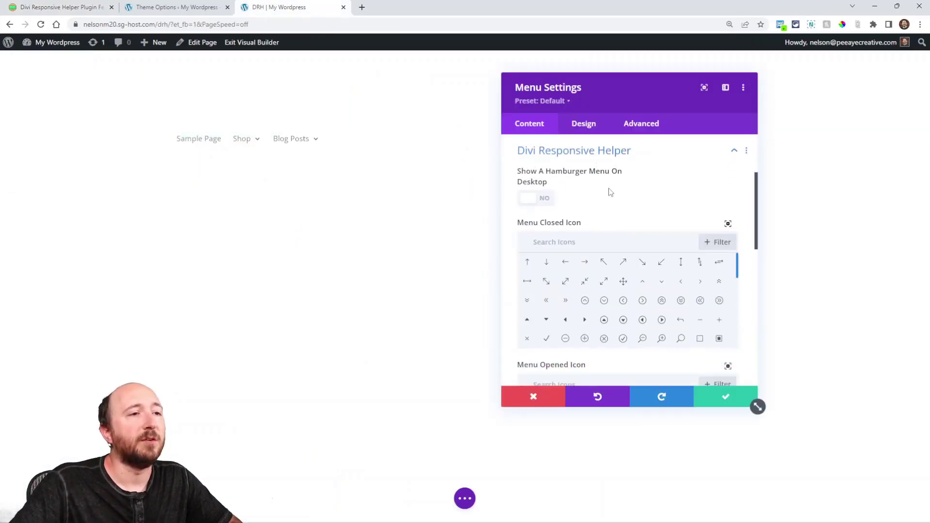
- Enable Collapse Mobile Menu Submenus and Collapse Submenu When Another Is Opened, check its help, and save
scroll(603, 204, down, 4)
scroll(599, 223, down, 7)
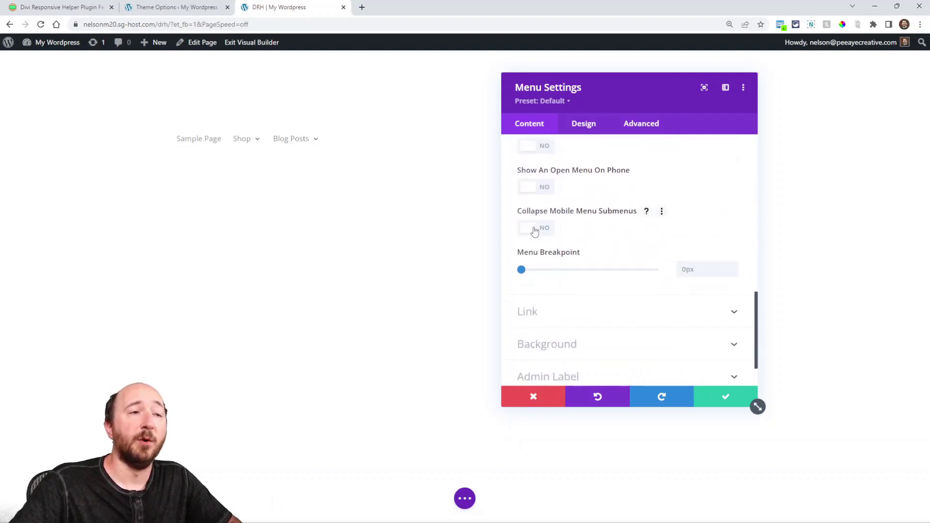
click(534, 231)
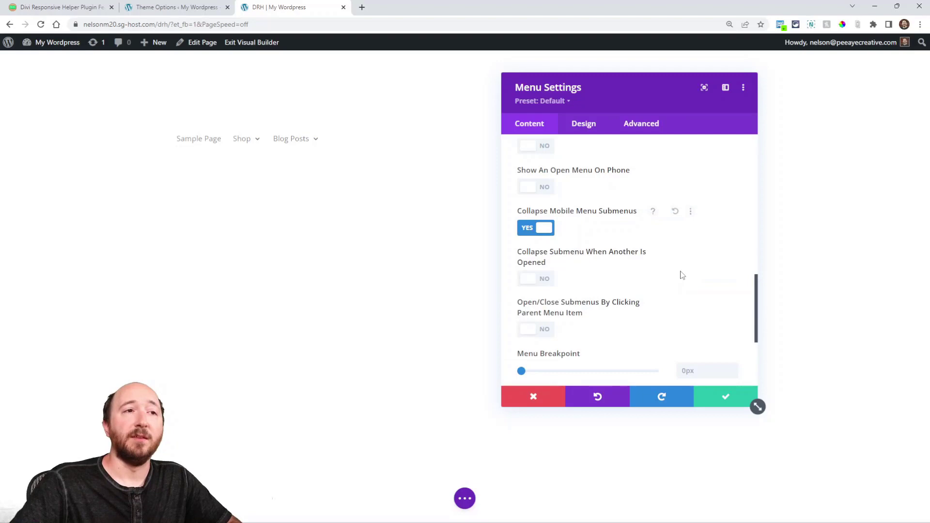
click(535, 280)
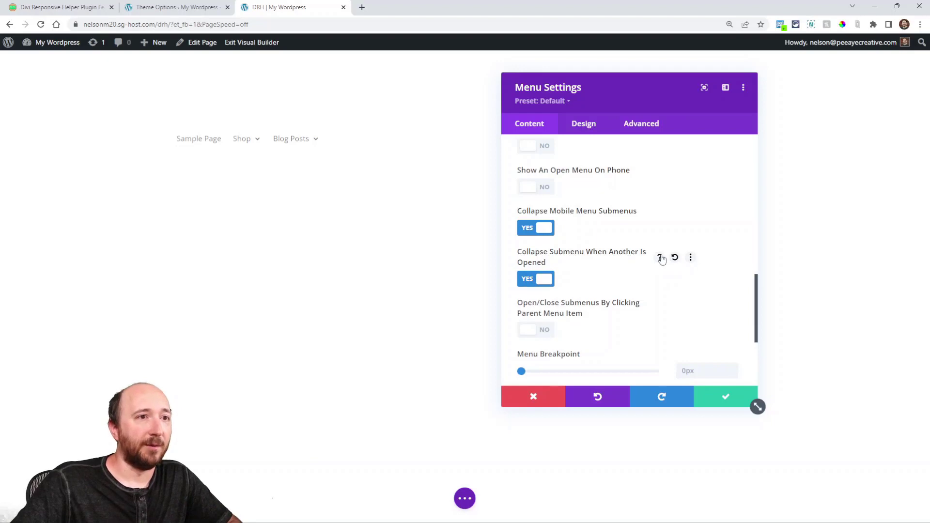
click(659, 257)
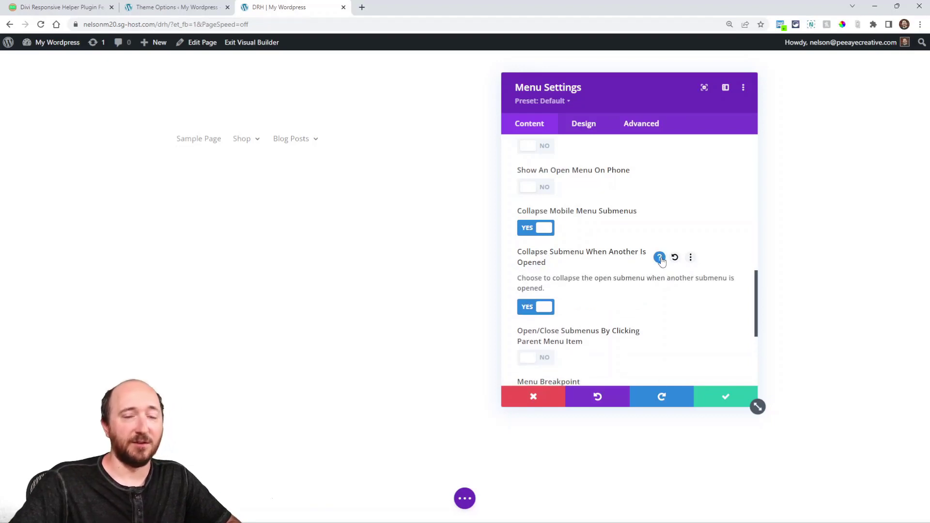
click(661, 259)
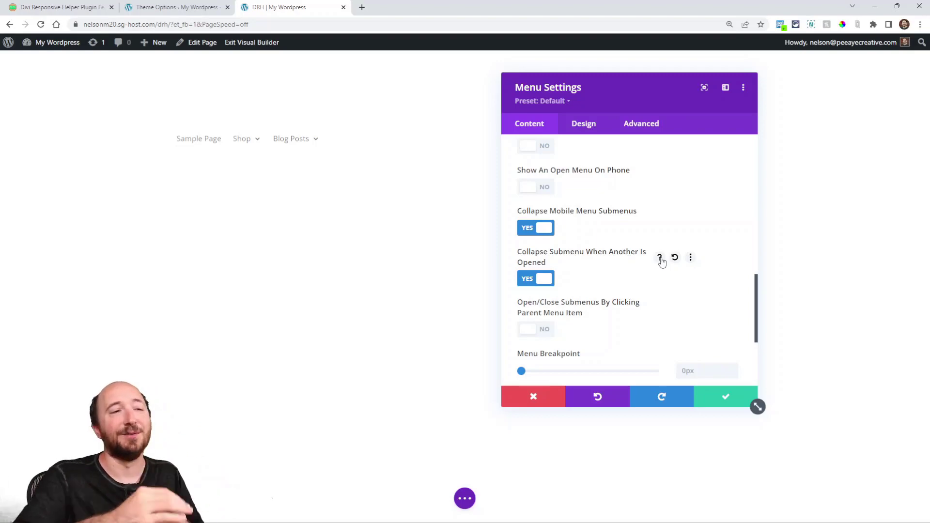
click(724, 398)
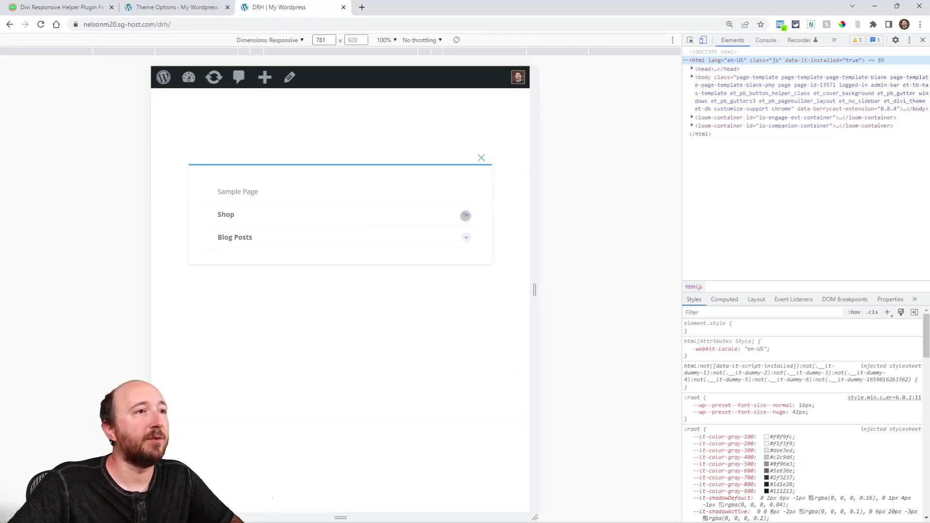
- Alternately expand the Shop and Blog Posts submenus to confirm only one stays open, then return to the article
click(465, 216)
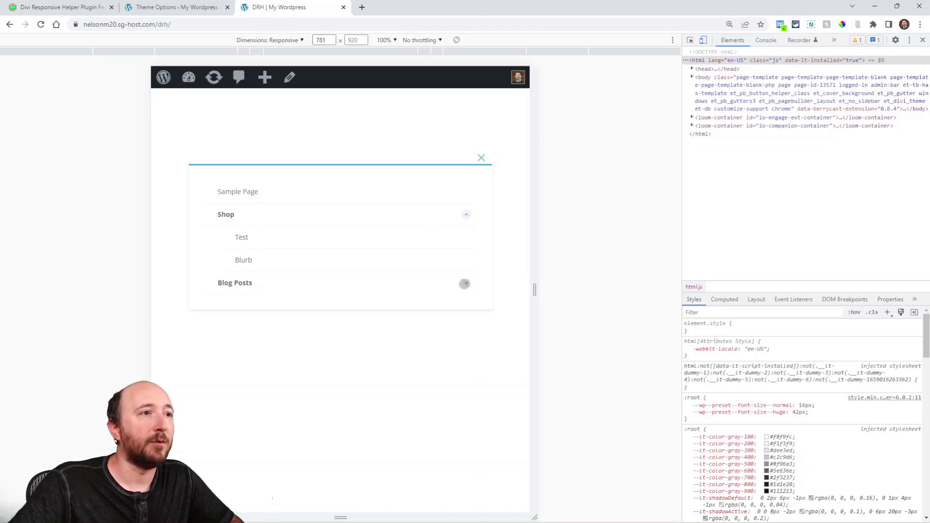
click(466, 283)
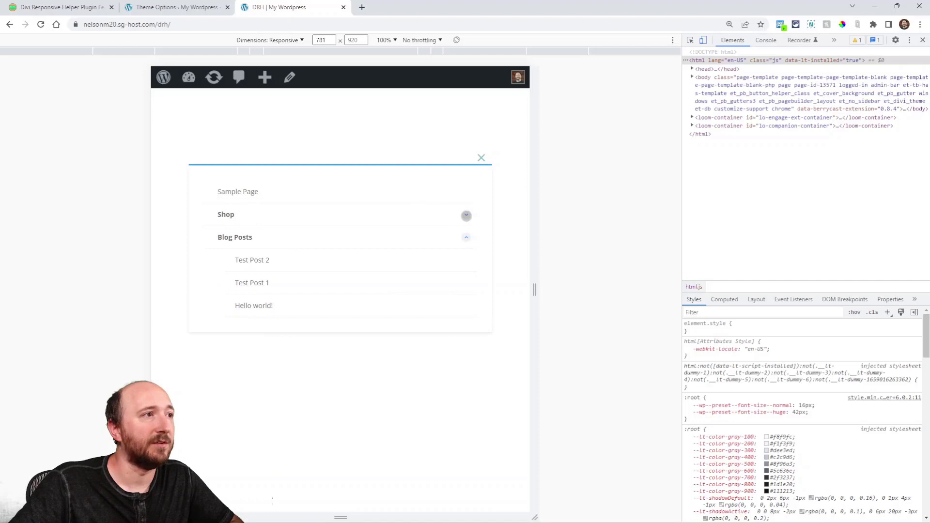
click(466, 215)
click(467, 283)
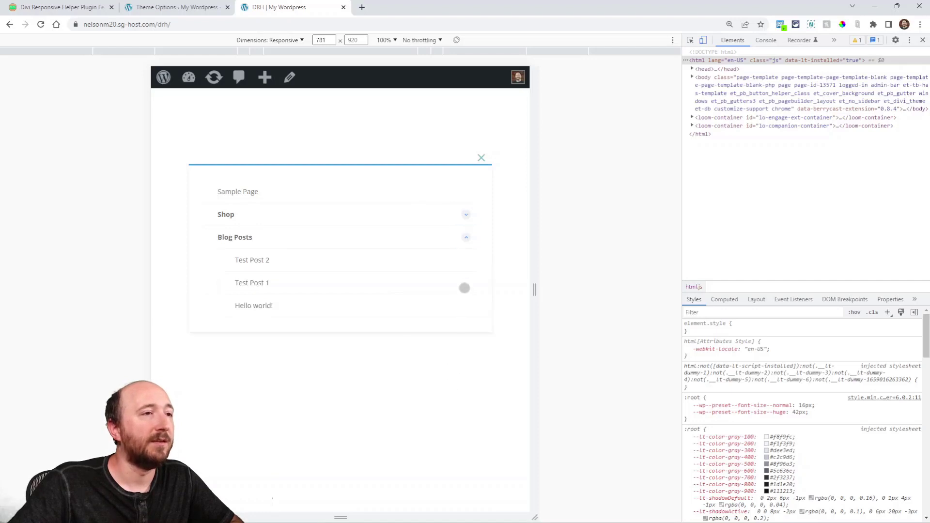
click(467, 214)
click(58, 7)
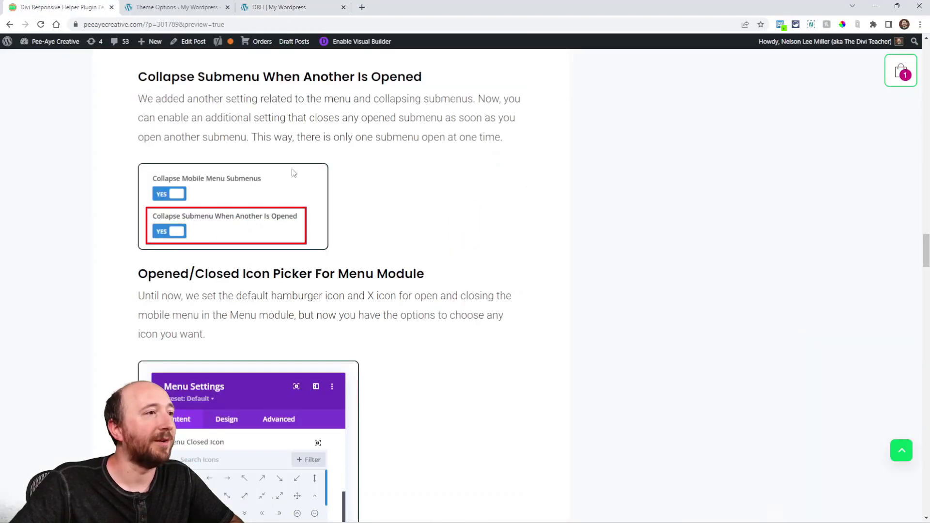
- Scroll the post to the icon picker section, then expand the menu's Divi Responsive Helper toggle in the builder
scroll(414, 268, down, 4)
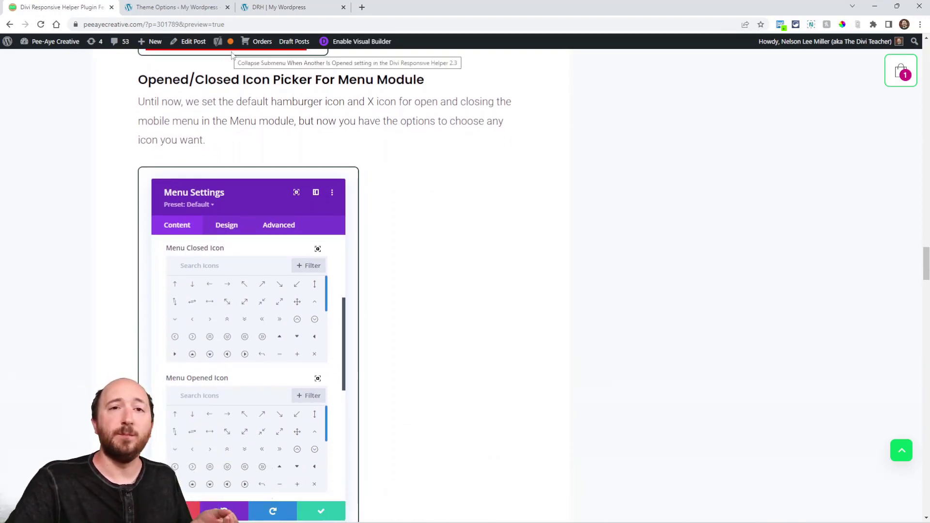
click(268, 7)
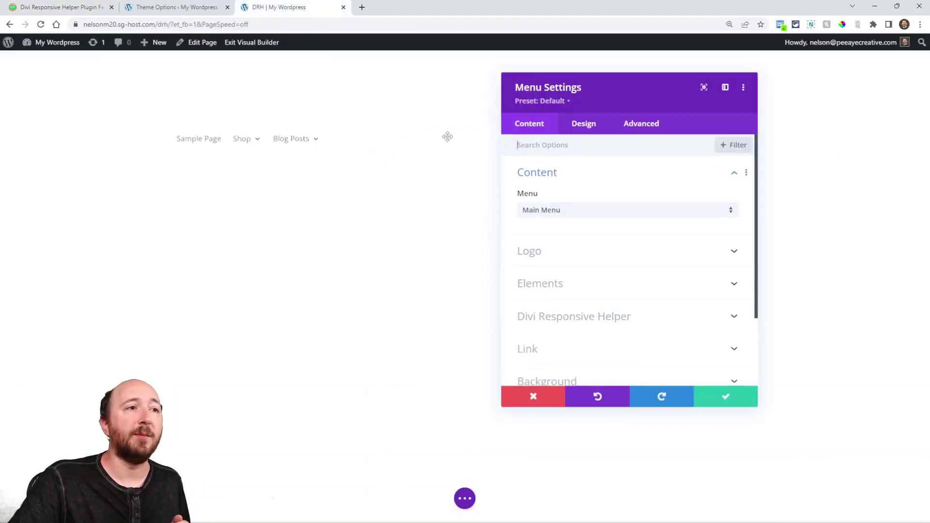
click(581, 315)
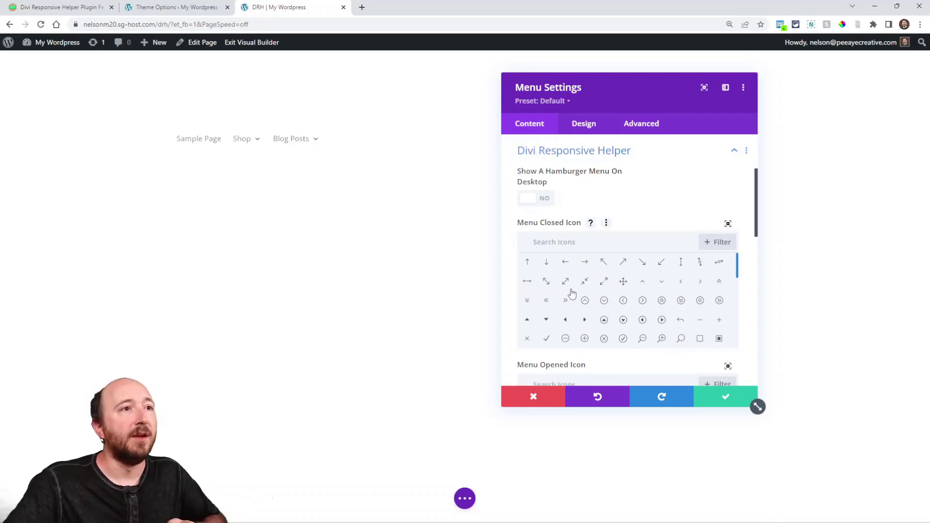
- Browse the Menu Closed Icon and Menu Opened Icon grids, enlarging the settings panel to see more
scroll(654, 191, down, 2)
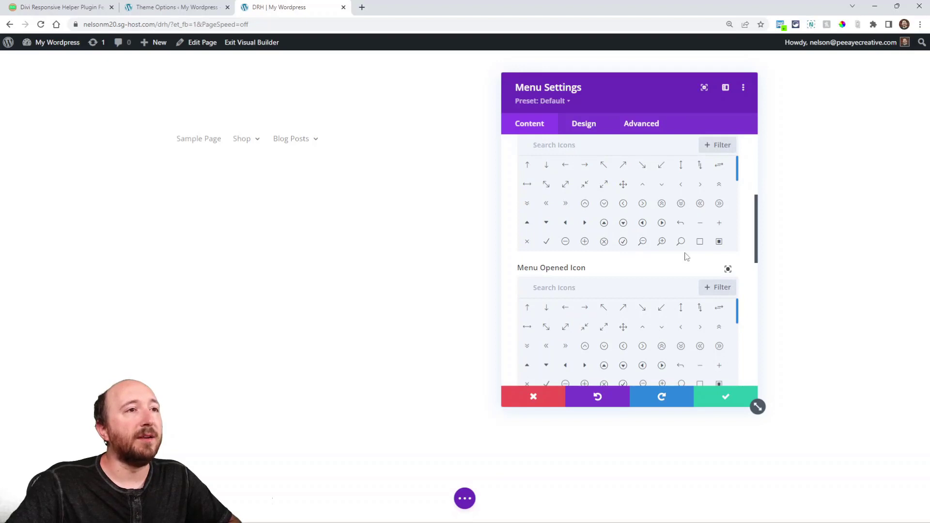
scroll(625, 250, up, 1)
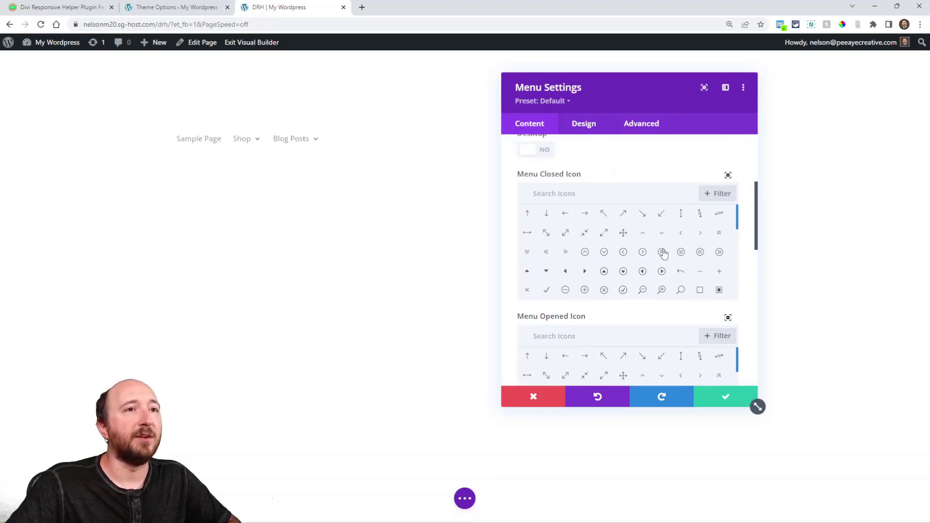
scroll(631, 259, down, 5)
scroll(606, 259, down, 10)
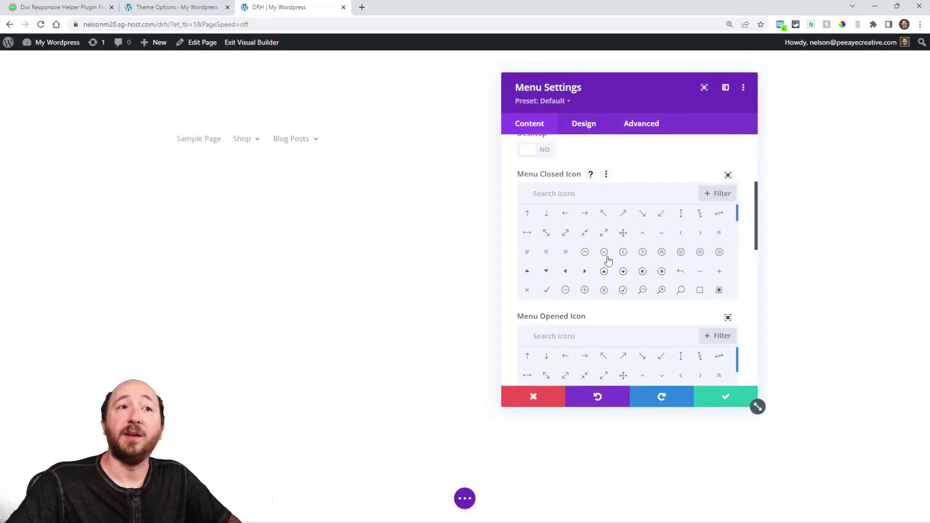
scroll(604, 259, up, 15)
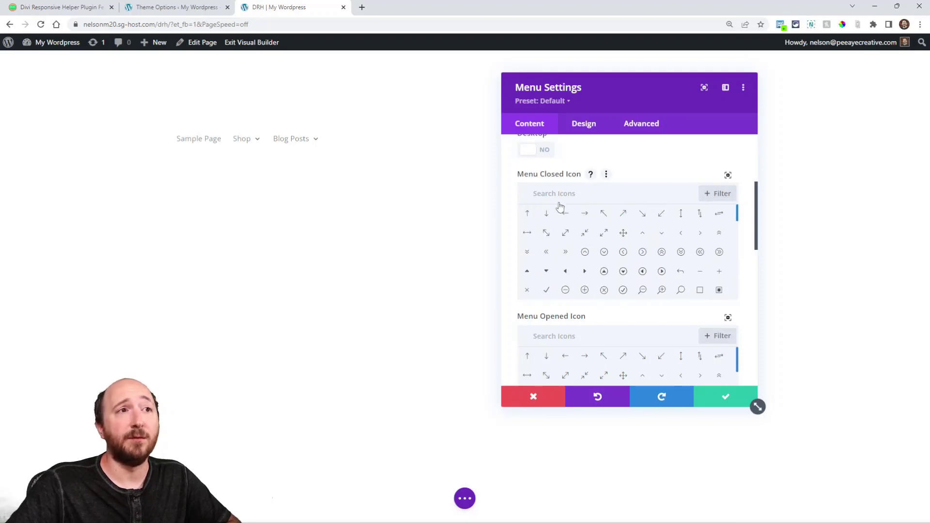
scroll(556, 325, down, 1)
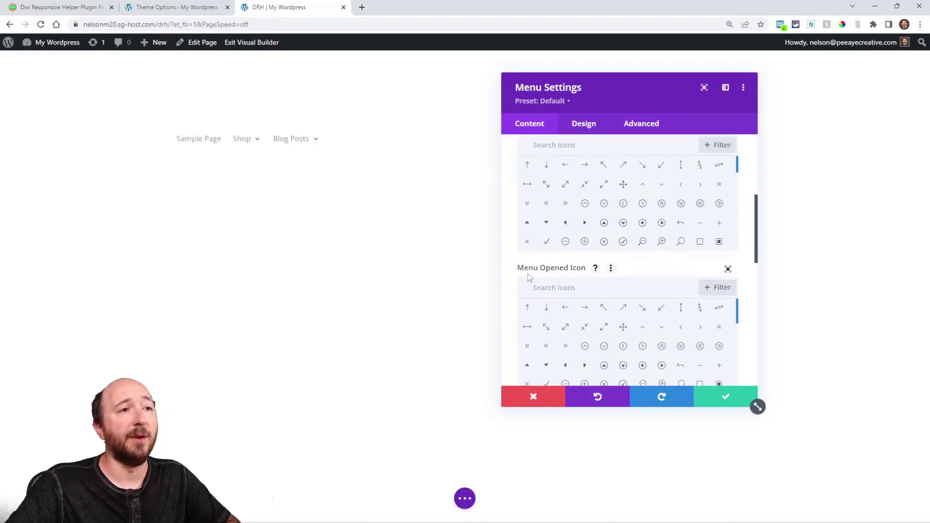
drag(757, 407, 755, 482)
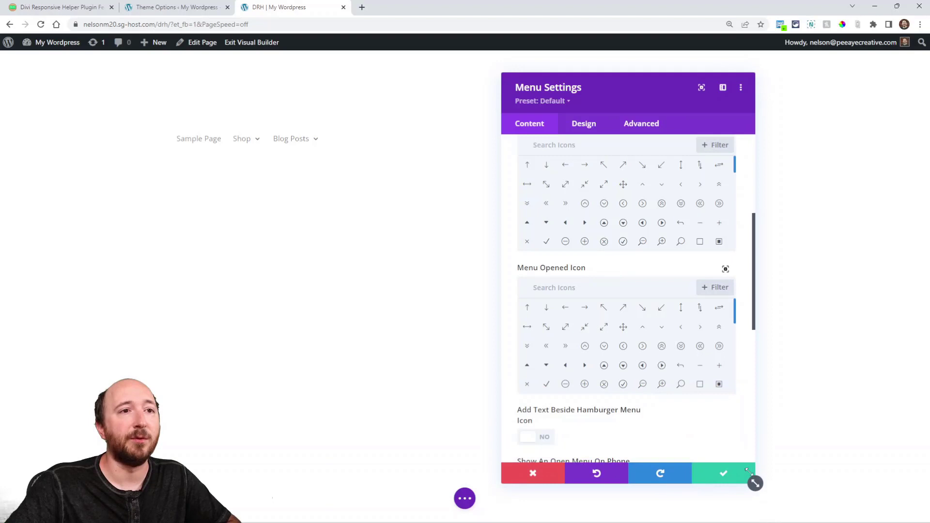
scroll(662, 368, up, 1)
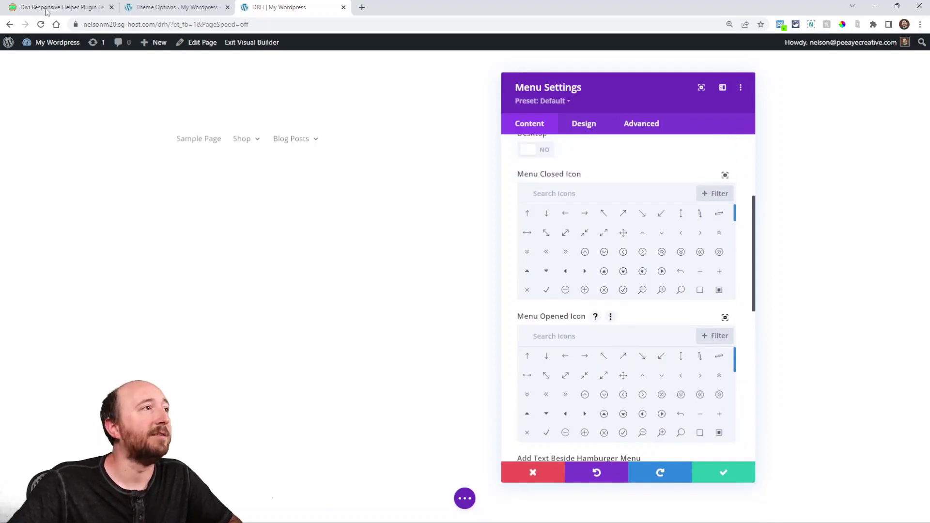
key(ctrl+1)
- Turn on Show Viewport Size and Preview Size Presets under Responsive Helper > Preview Size and save
key(ctrl+2)
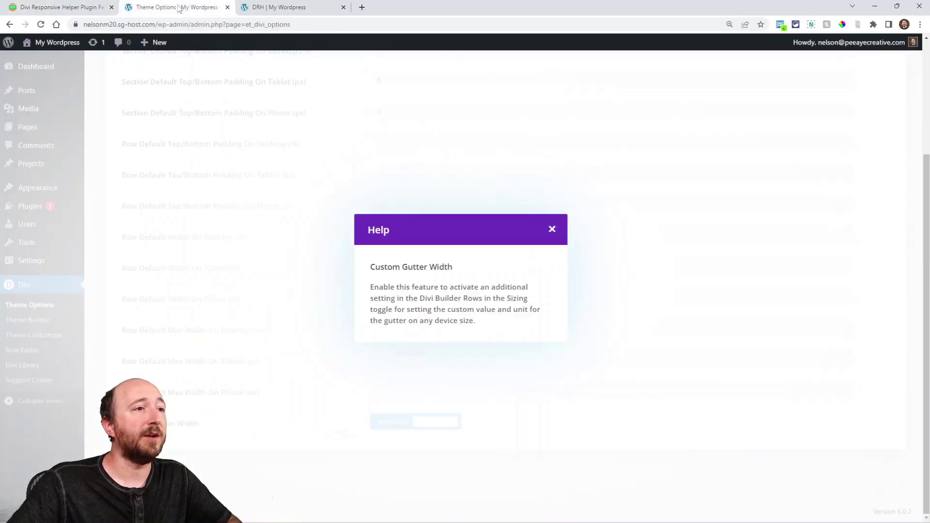
click(553, 230)
scroll(422, 251, up, 3)
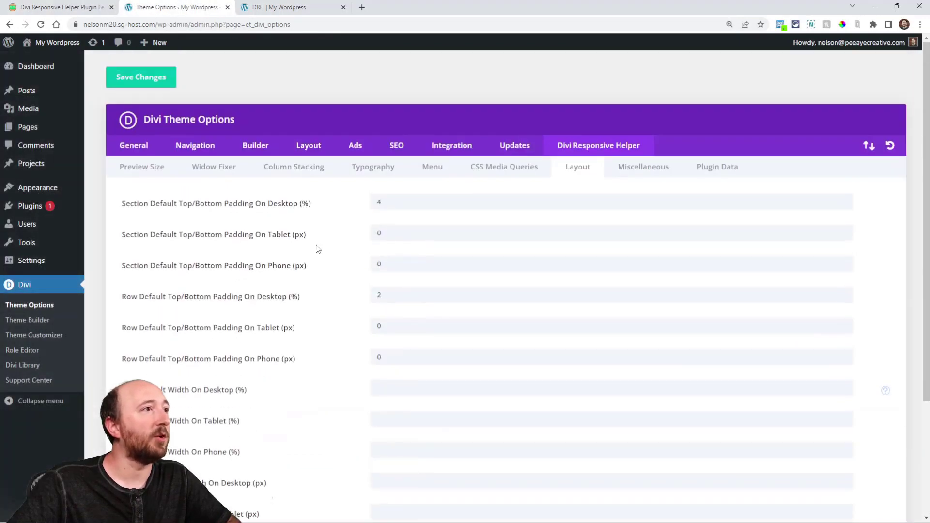
click(137, 169)
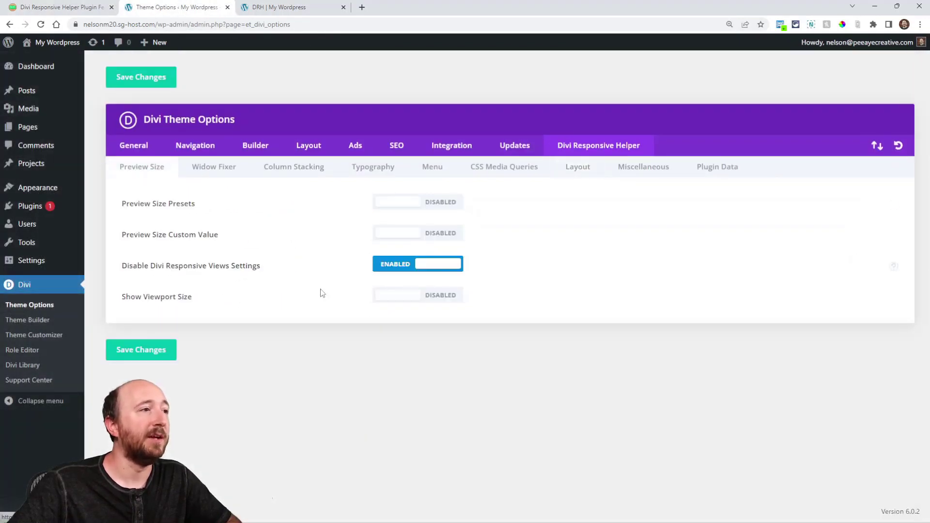
drag(122, 303, 191, 301)
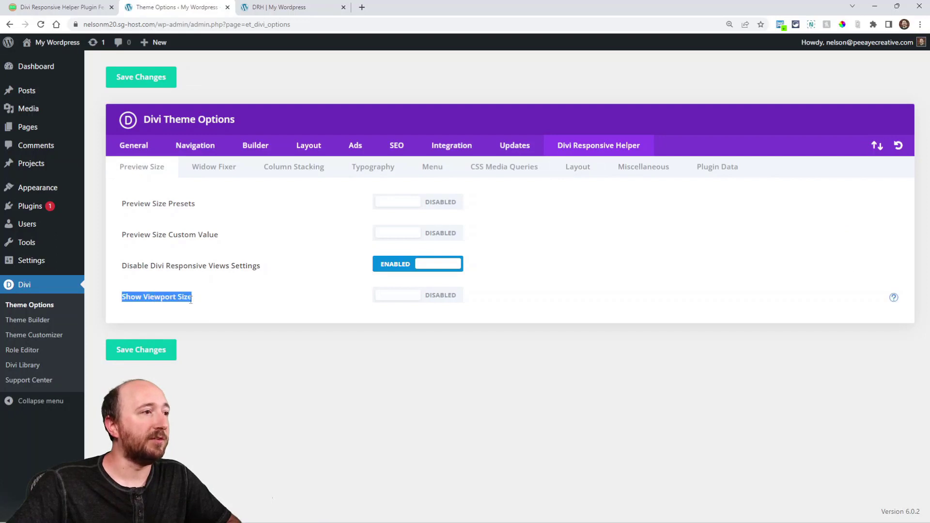
click(209, 308)
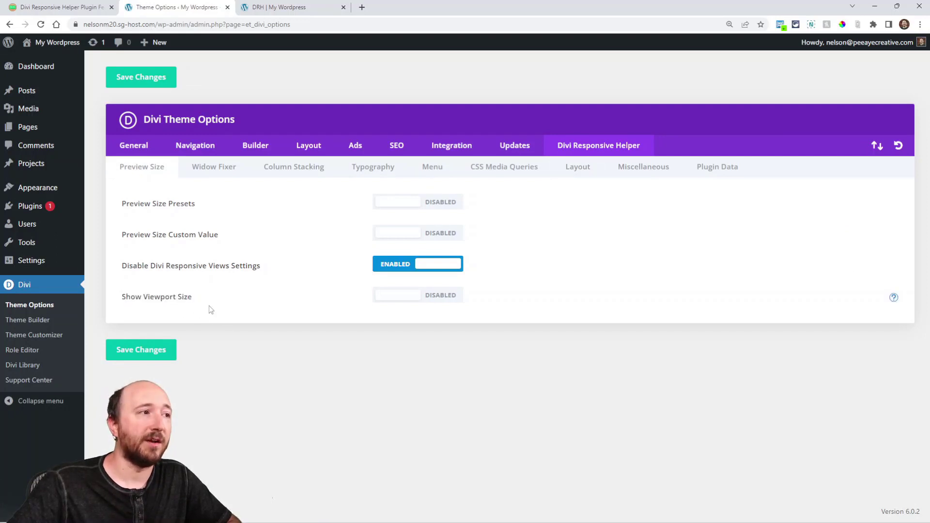
click(393, 301)
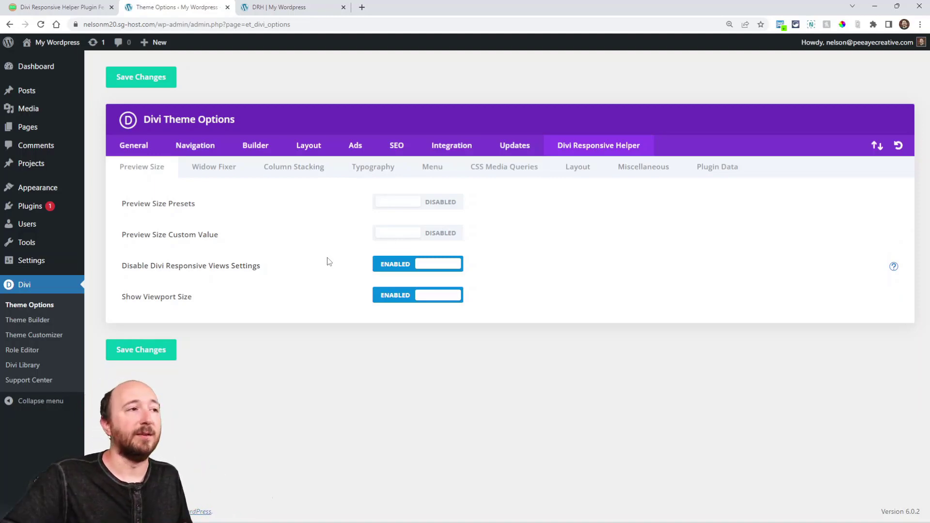
click(396, 202)
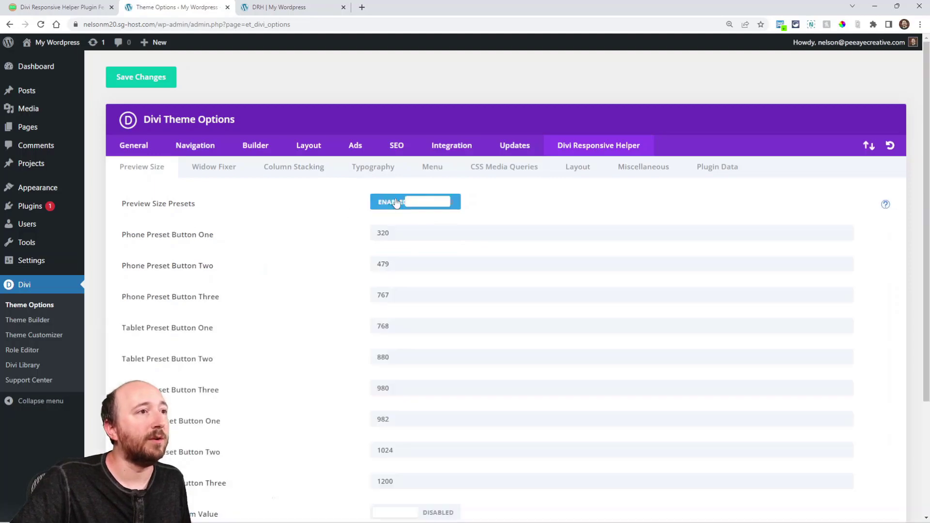
click(136, 83)
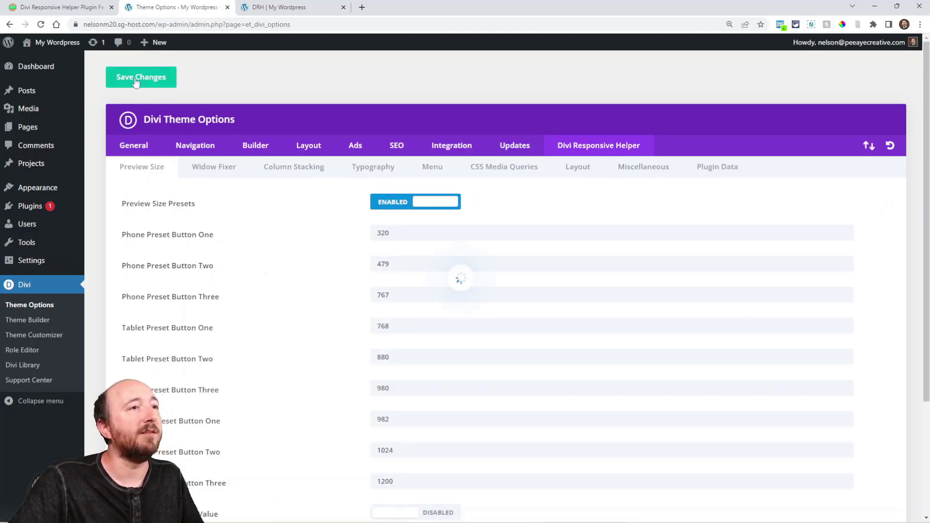
click(279, 7)
- Use Ctrl+Shift+T/P/D shortcuts to preview at 768px, 400px, 768px, then full desktop width
click(465, 498)
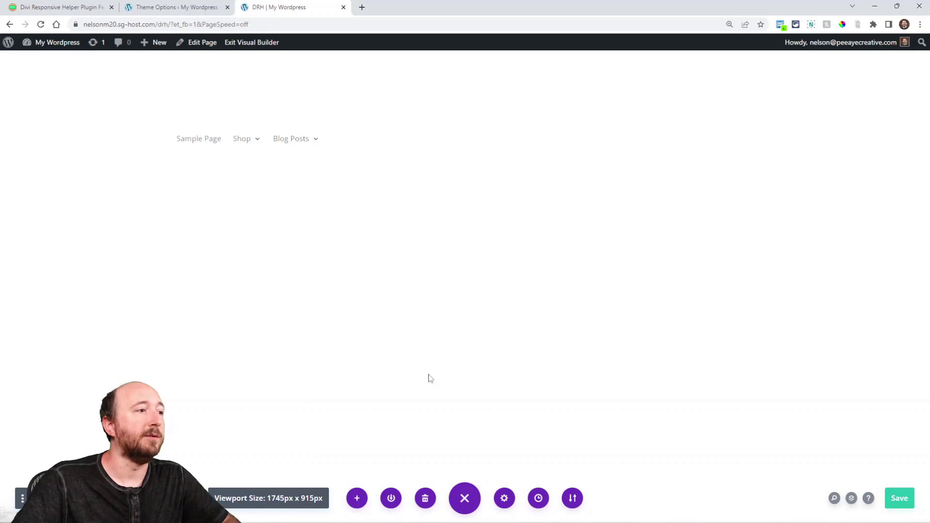
key(ctrl+shift+t)
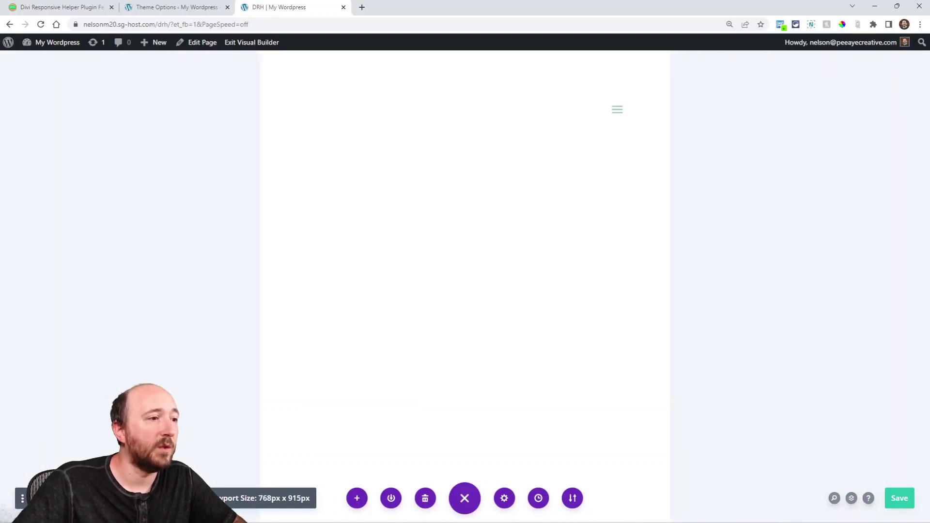
key(ctrl+shift+p)
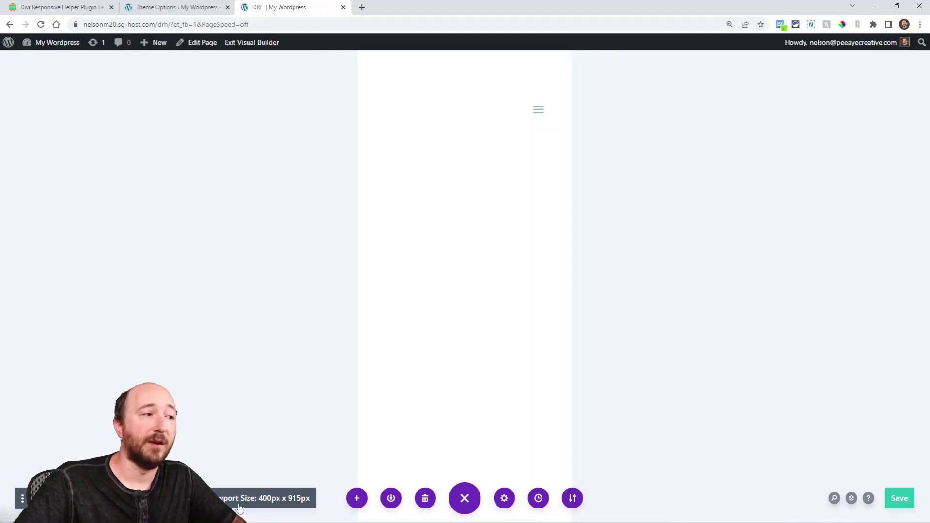
key(ctrl+shift+t)
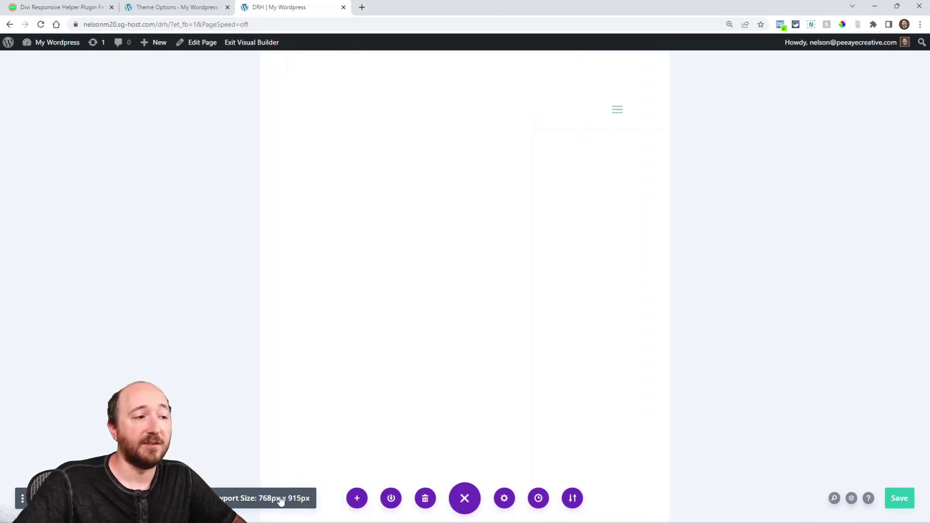
key(ctrl+shift+d)
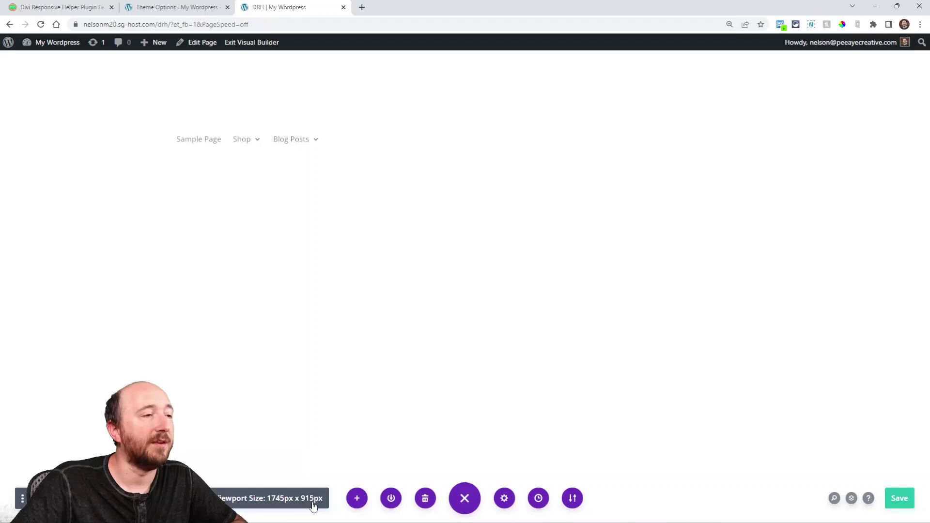
key(ctrl+1)
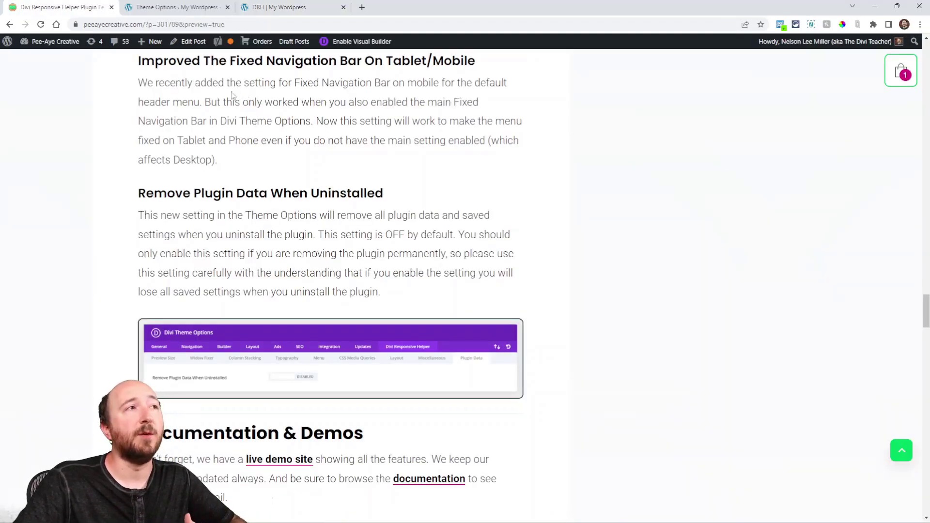
- In General theme settings, switch the Fixed Navigation Bar off and back on
key(ctrl+2)
click(135, 148)
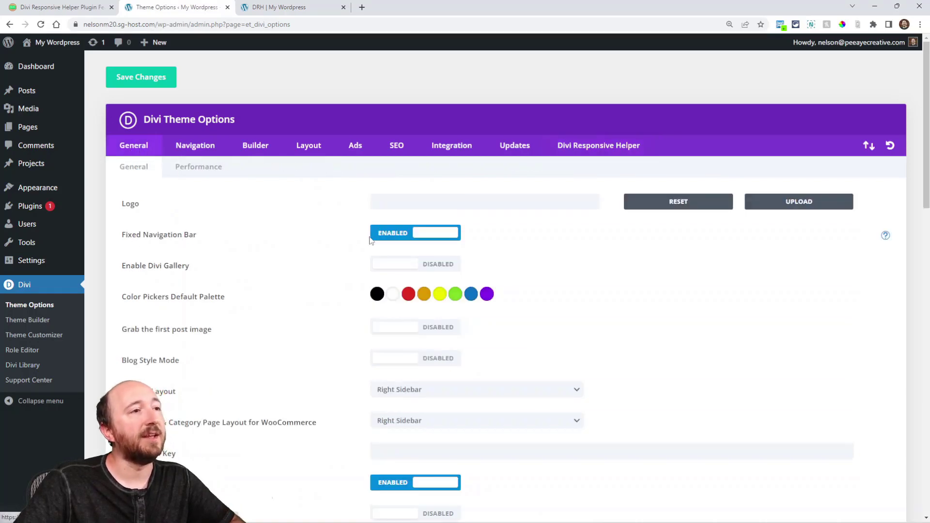
click(394, 237)
click(397, 236)
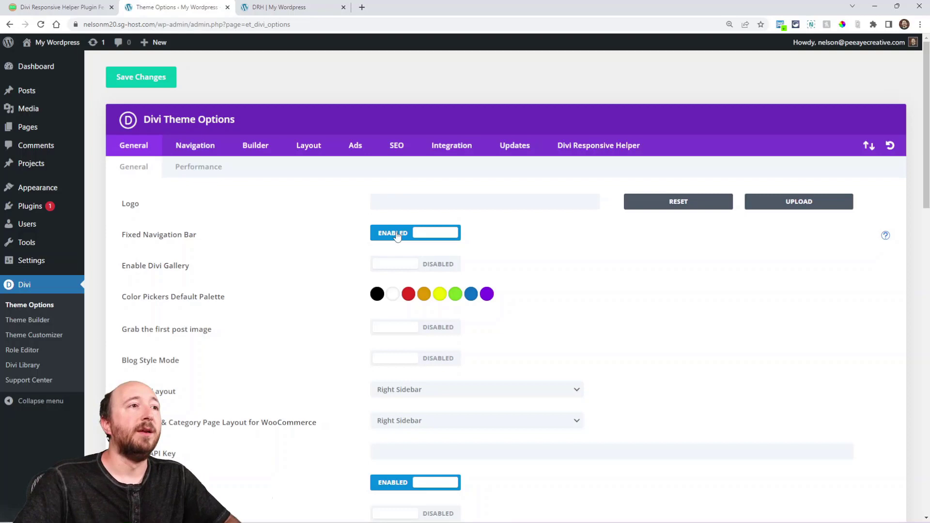
- Enable Fixed Navigation Bar On Mobile under Responsive Helper > Menu and read its help
click(573, 150)
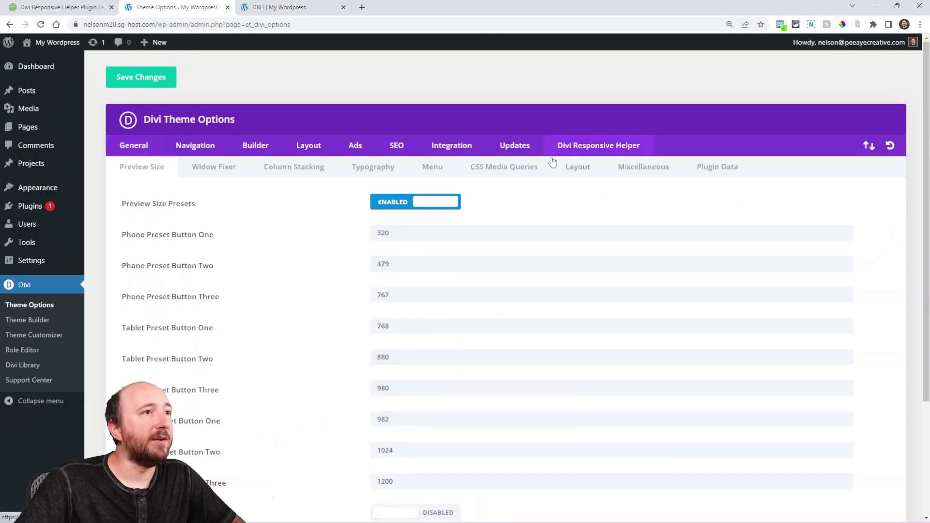
click(426, 169)
scroll(264, 313, down, 2)
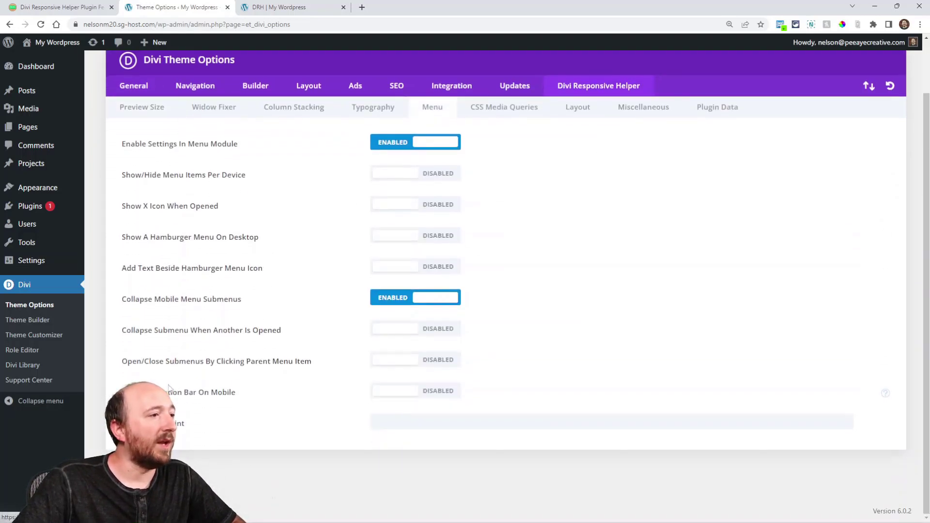
click(393, 392)
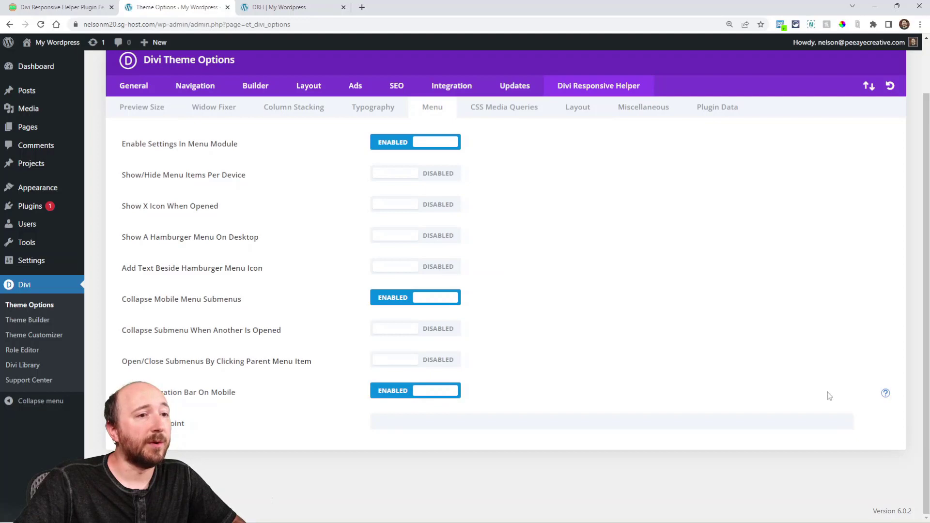
click(885, 394)
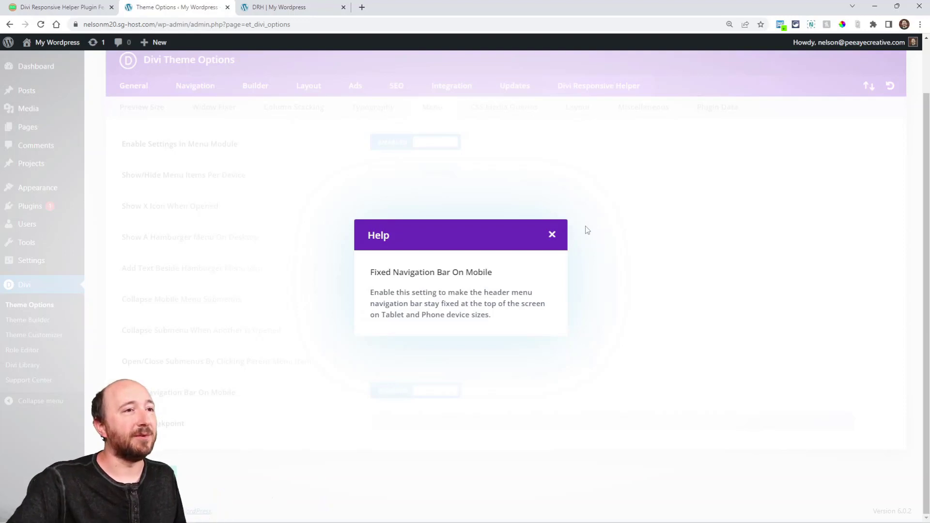
click(552, 235)
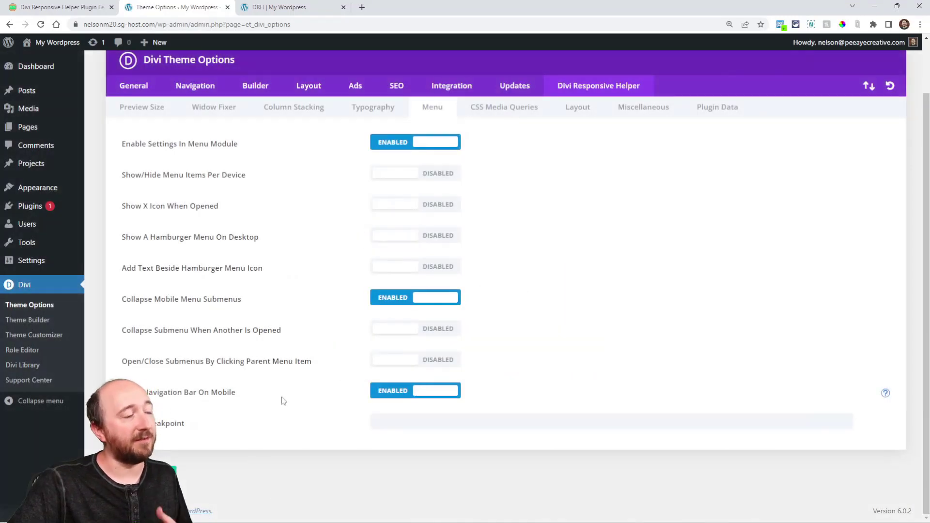
- Re-toggle the main Fixed Navigation Bar and Fixed Navigation Bar On Mobile, leaving both enabled
click(128, 87)
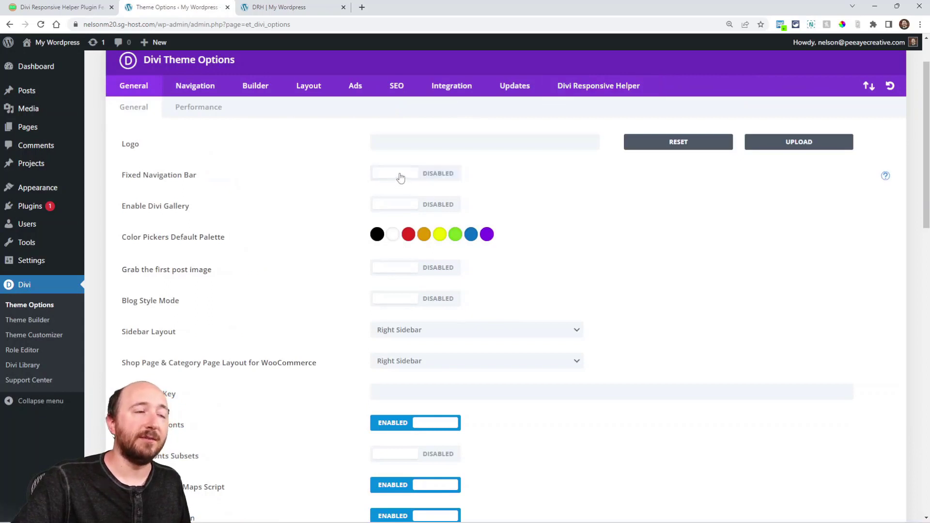
click(398, 175)
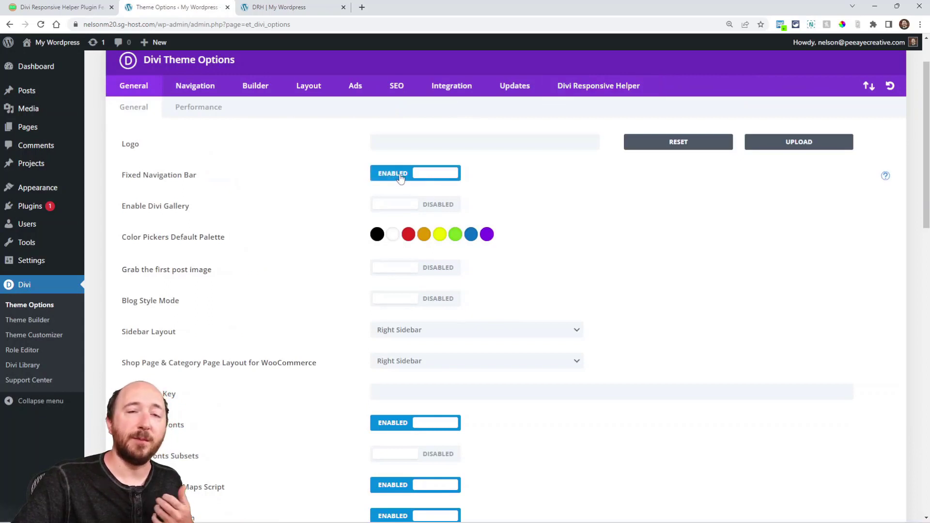
click(583, 90)
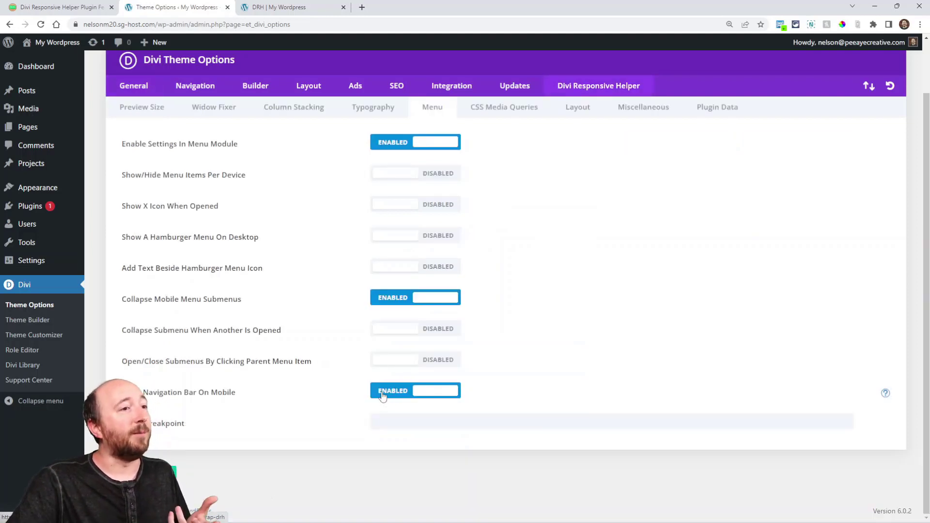
click(426, 396)
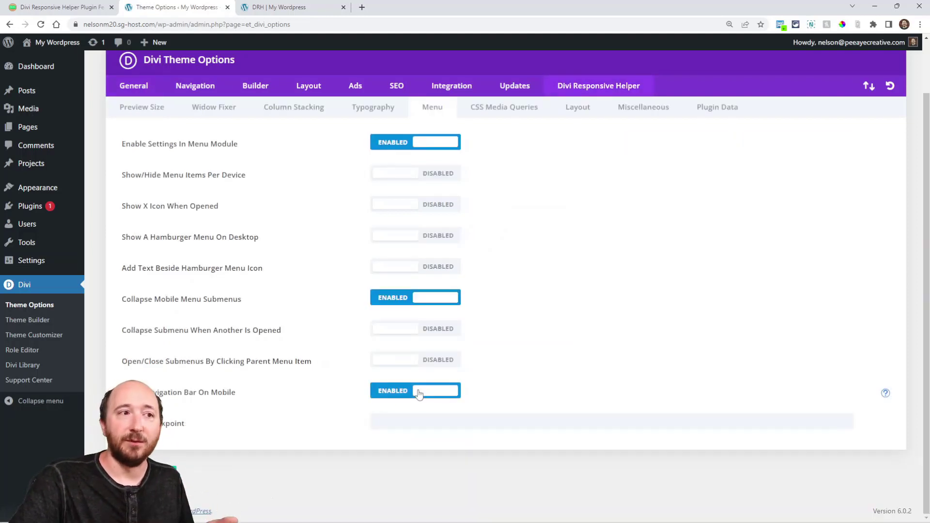
click(134, 92)
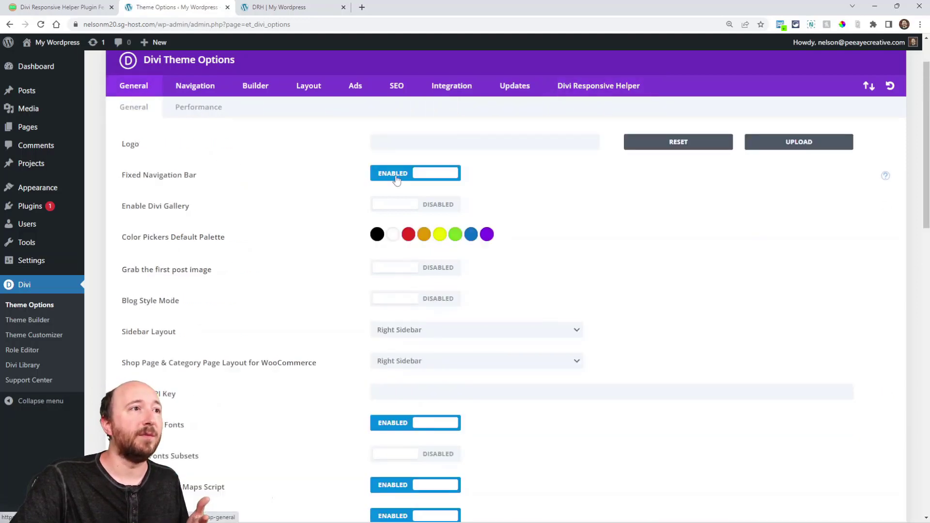
click(412, 175)
click(411, 175)
click(585, 88)
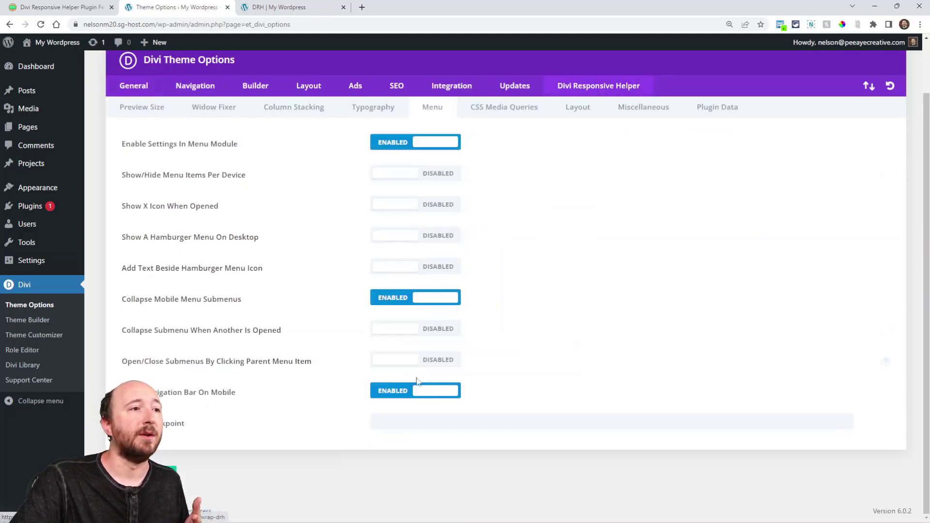
click(426, 392)
click(401, 395)
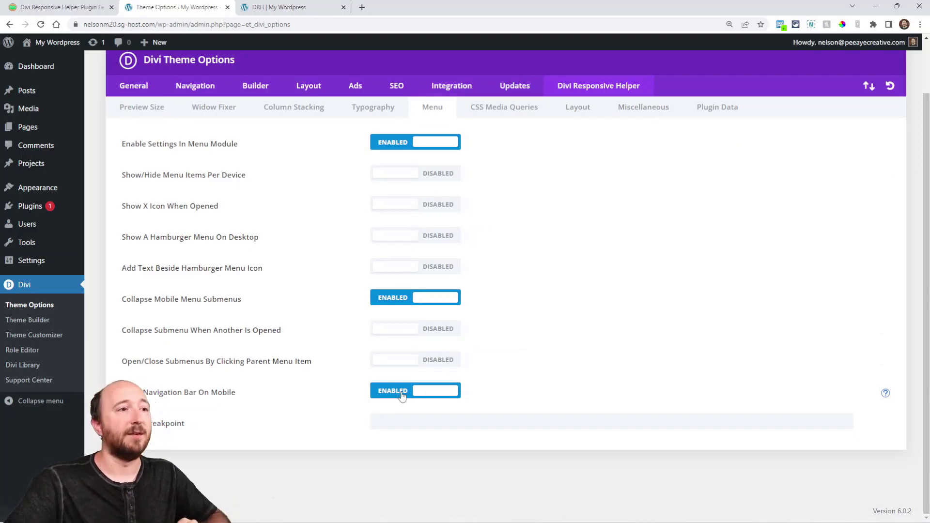
- Scroll the announcement article to its next section, then return to Divi Theme Options
click(54, 9)
scroll(382, 224, down, 2)
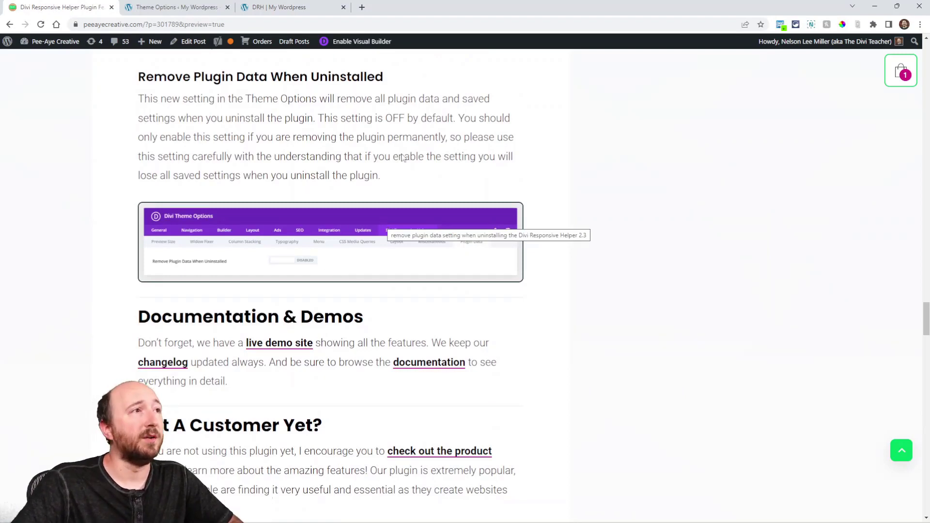
click(177, 7)
- Enable Remove Plugin Data When Uninstalled in the Plugin Data settings, toggling it off and on again
click(699, 109)
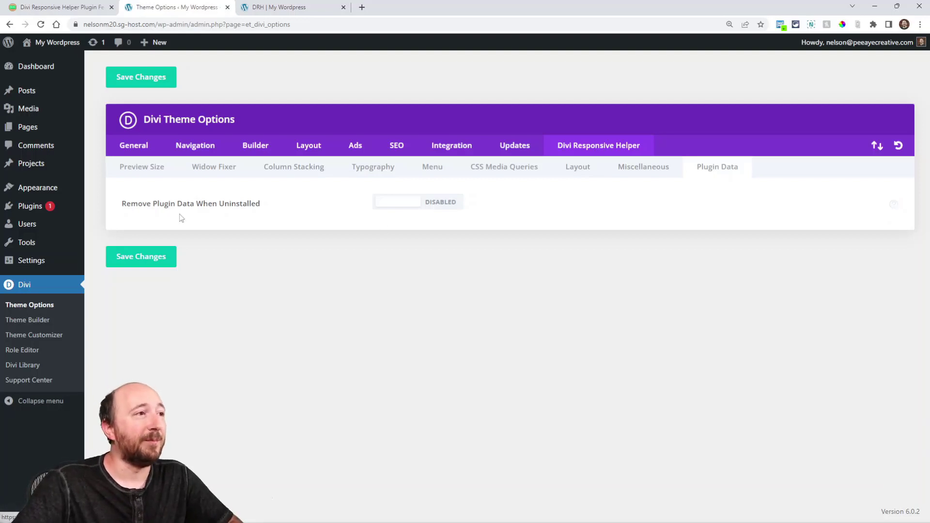
click(402, 209)
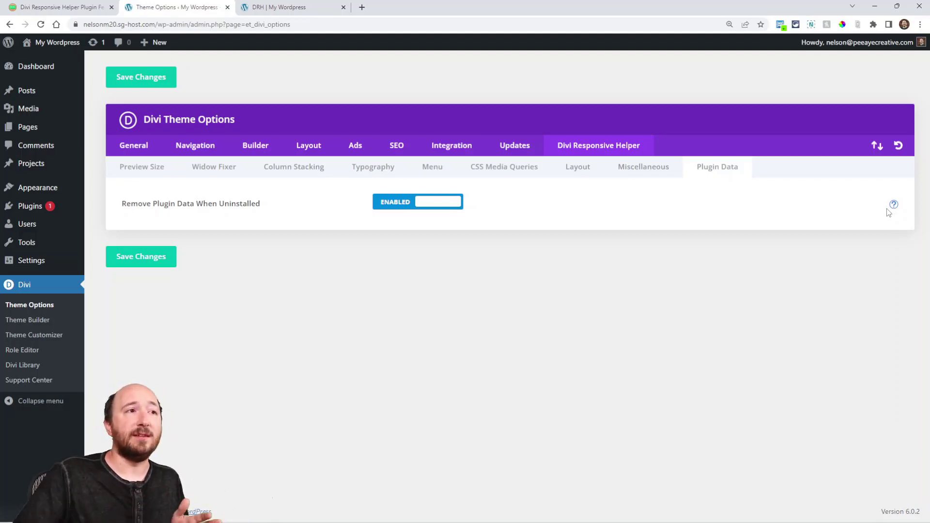
click(425, 207)
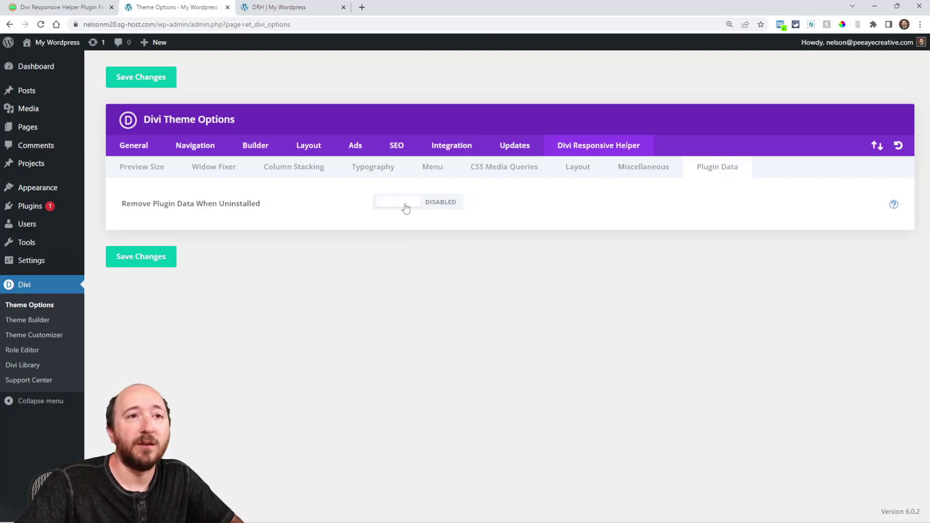
click(406, 208)
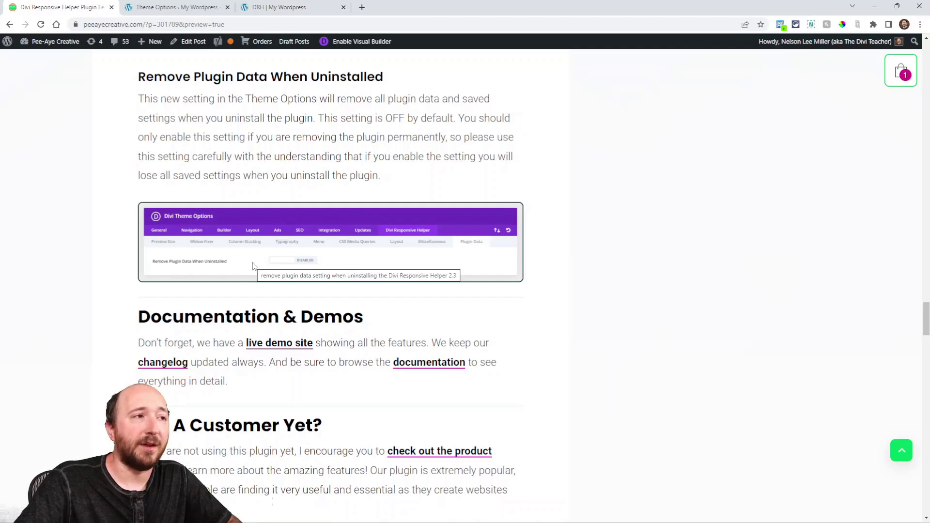
- Jump to the article's top and scroll to the 'Divi Responsive Helper Plugin Feature Update 2.3' title and intro
click(901, 450)
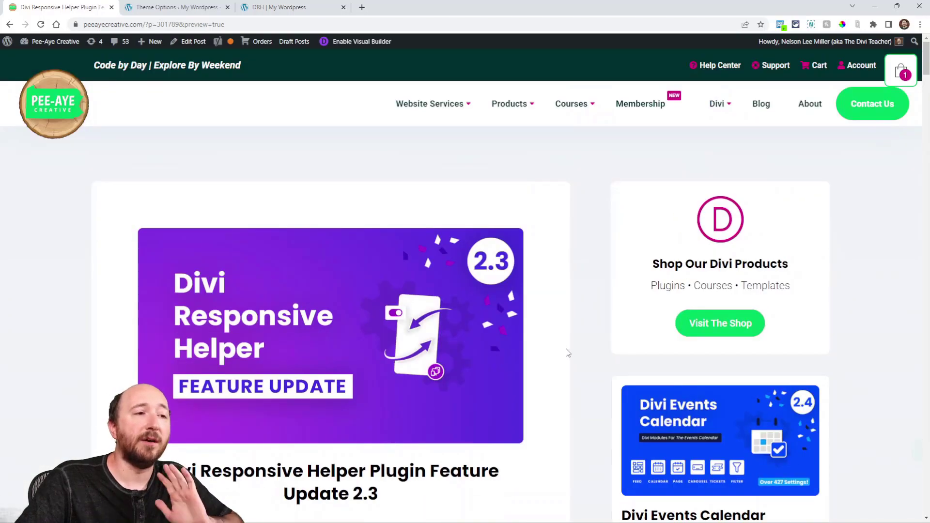
scroll(585, 368, down, 2)
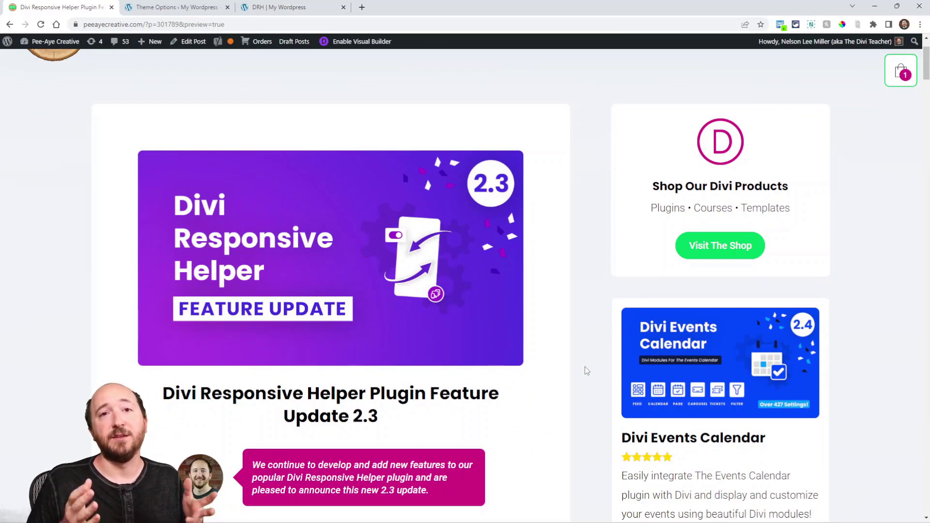
scroll(591, 380, down, 2)
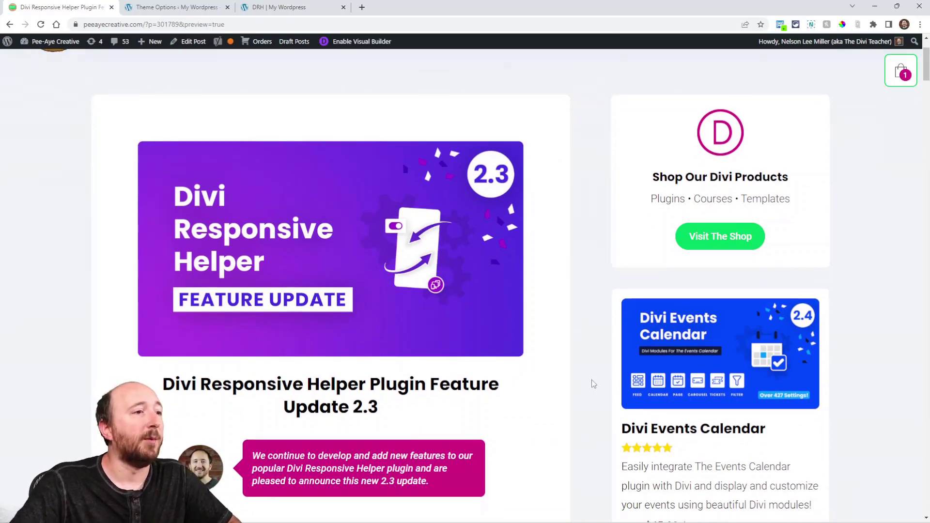